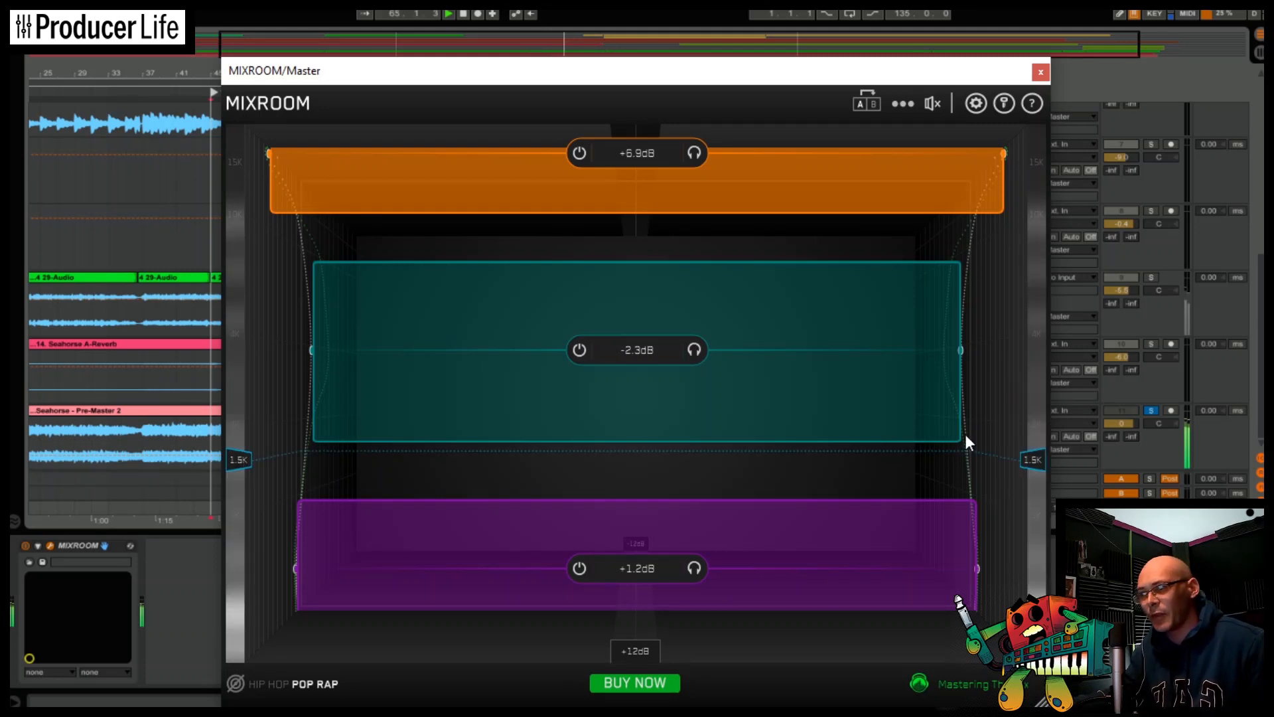
# Solo the -2.3 dB teal midrange EQ band on the master to hear it alone, then return to the full signal.
pyautogui.click(596, 352)
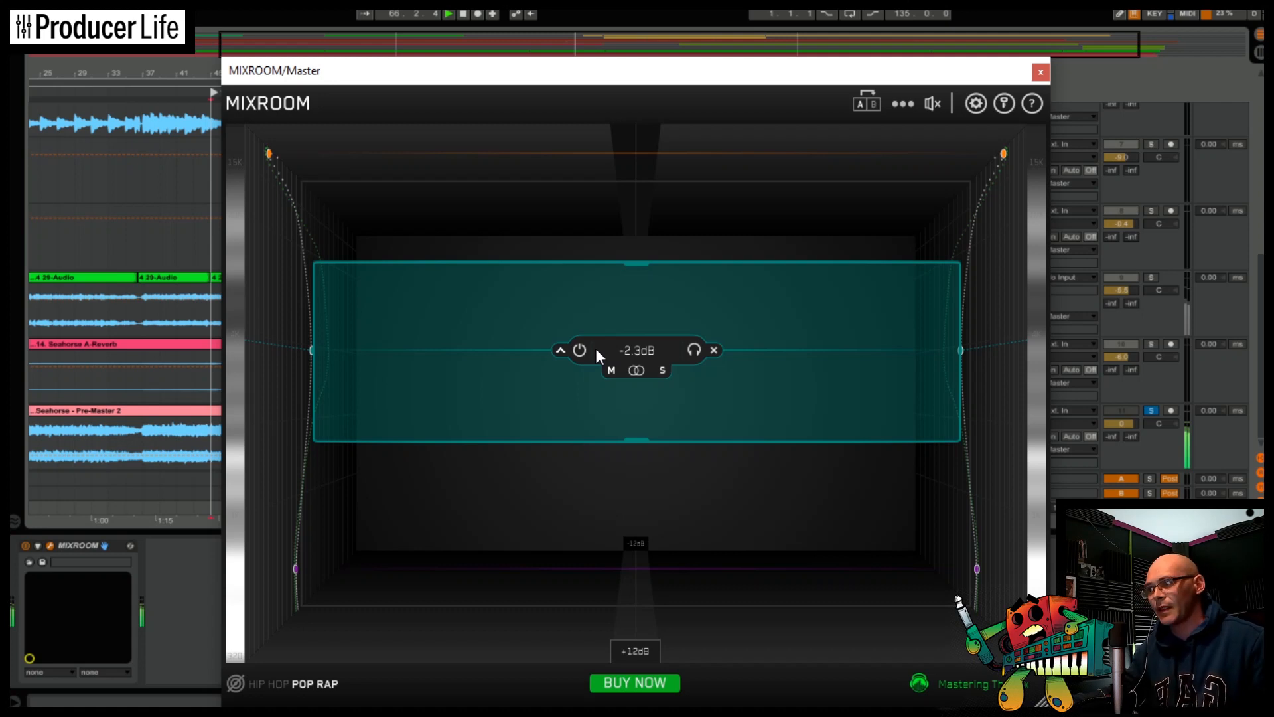
pyautogui.click(694, 350)
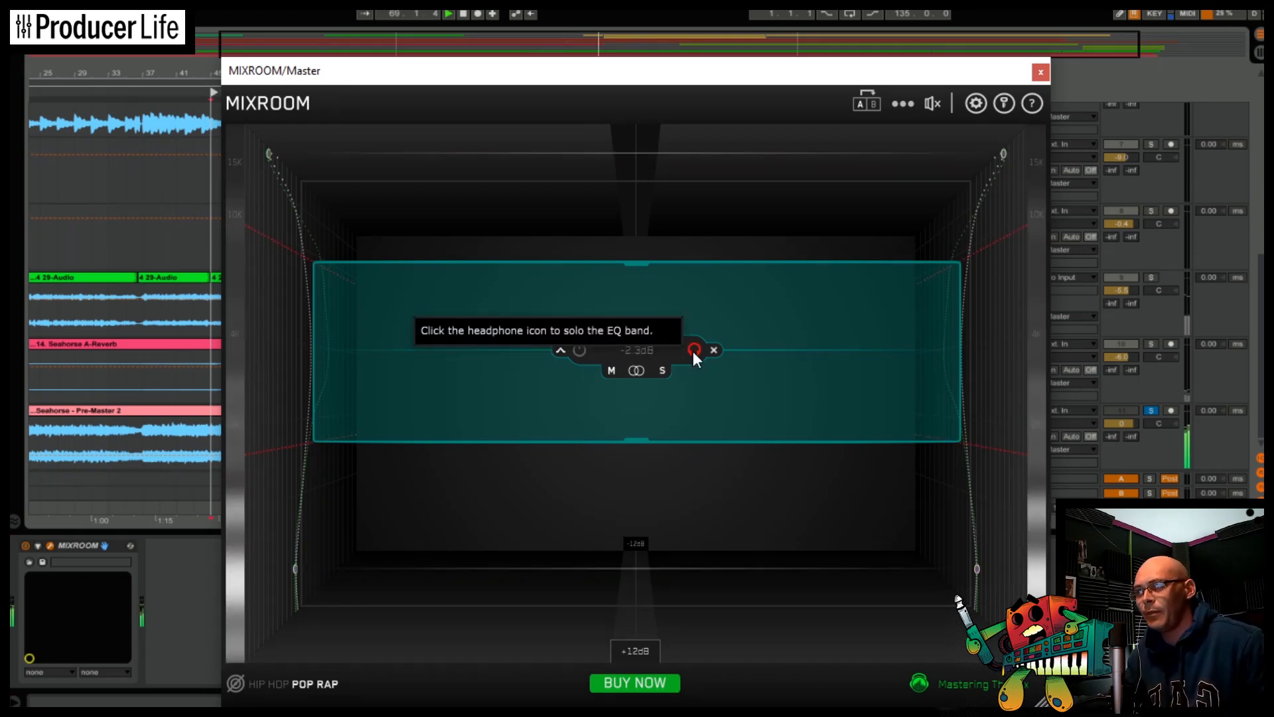
pyautogui.click(694, 350)
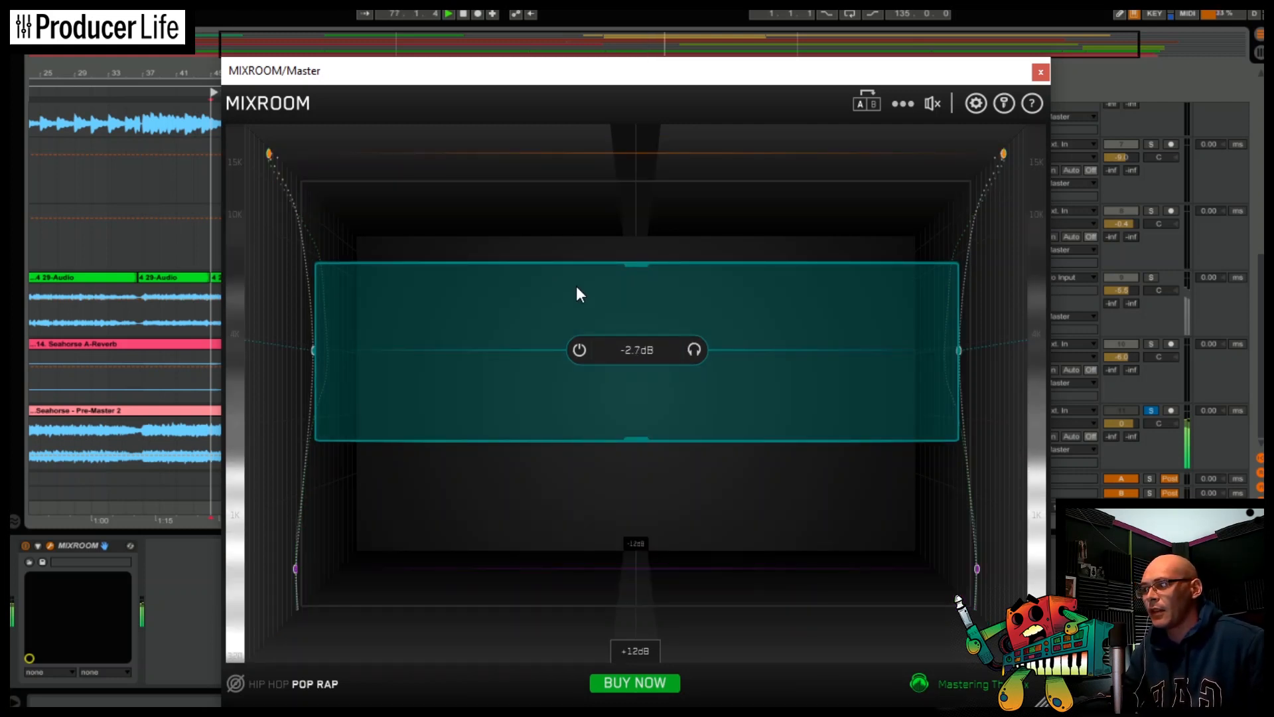
pyautogui.moveTo(577, 289)
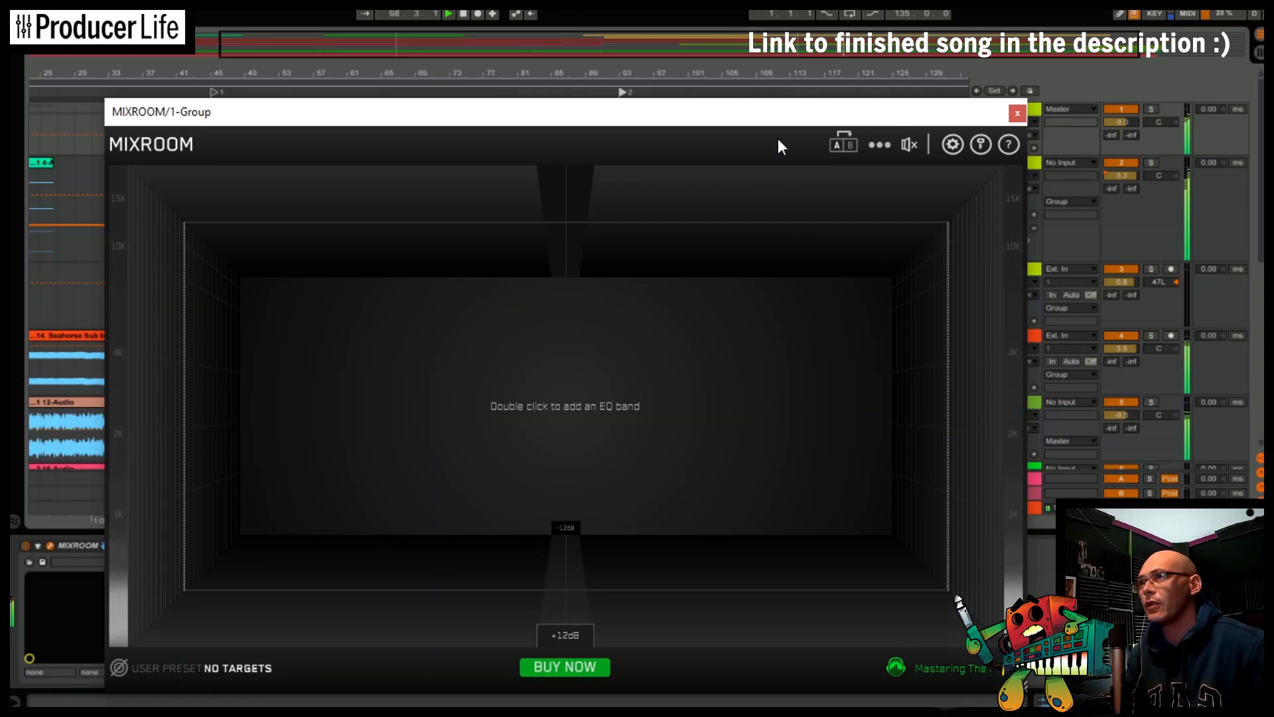
# Solo the 1 Group track while playing from the second locator, and reposition the MIXROOM window.
pyautogui.click(620, 92)
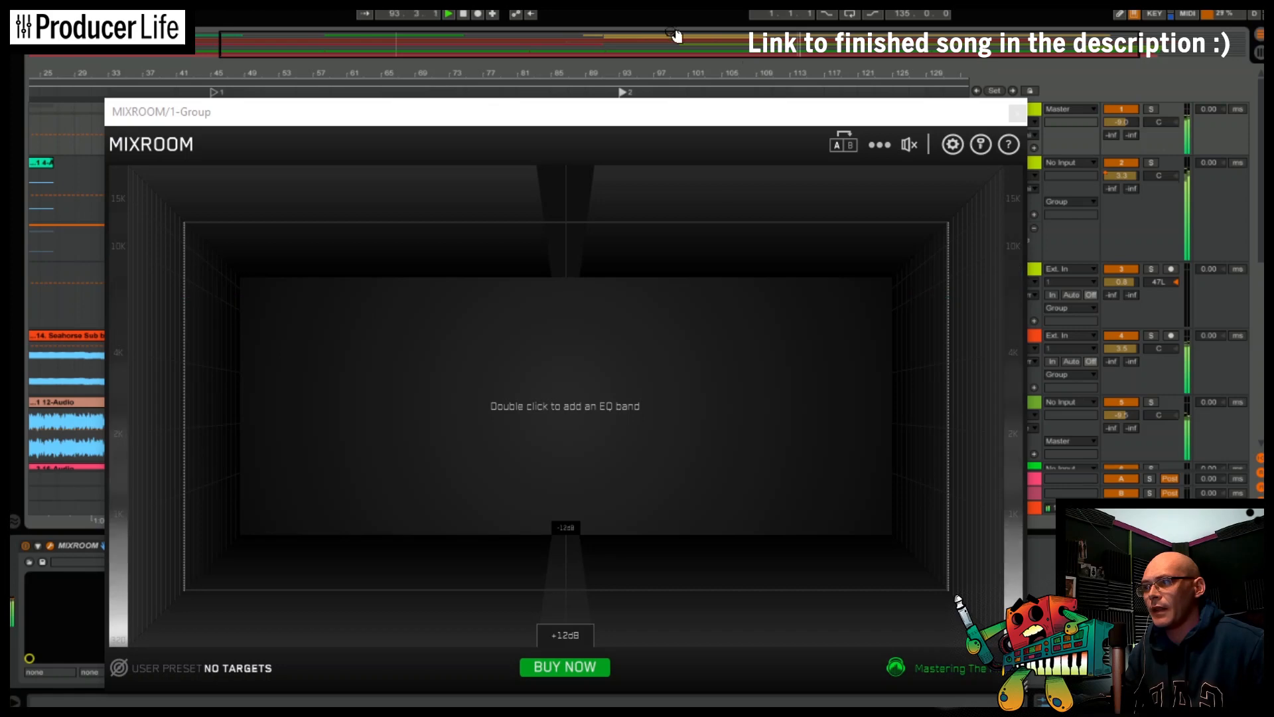
pyautogui.moveTo(683, 118); pyautogui.dragTo(652, 124)
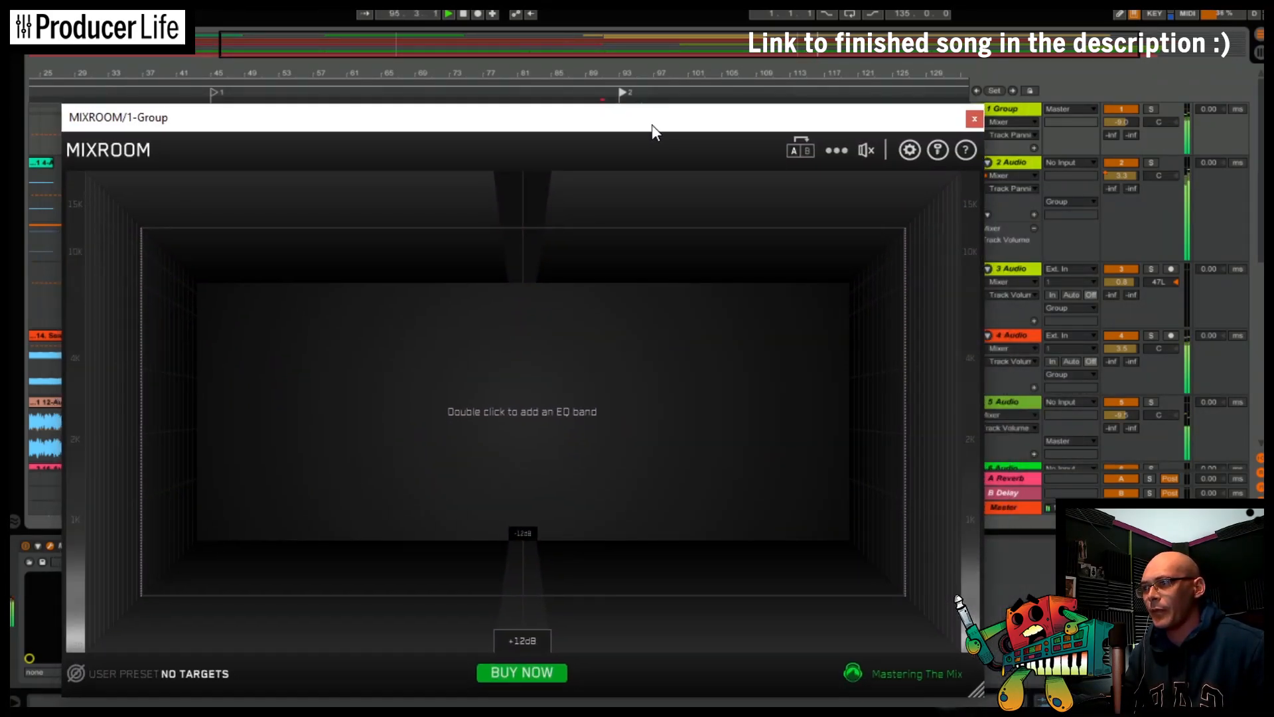
pyautogui.click(1152, 110)
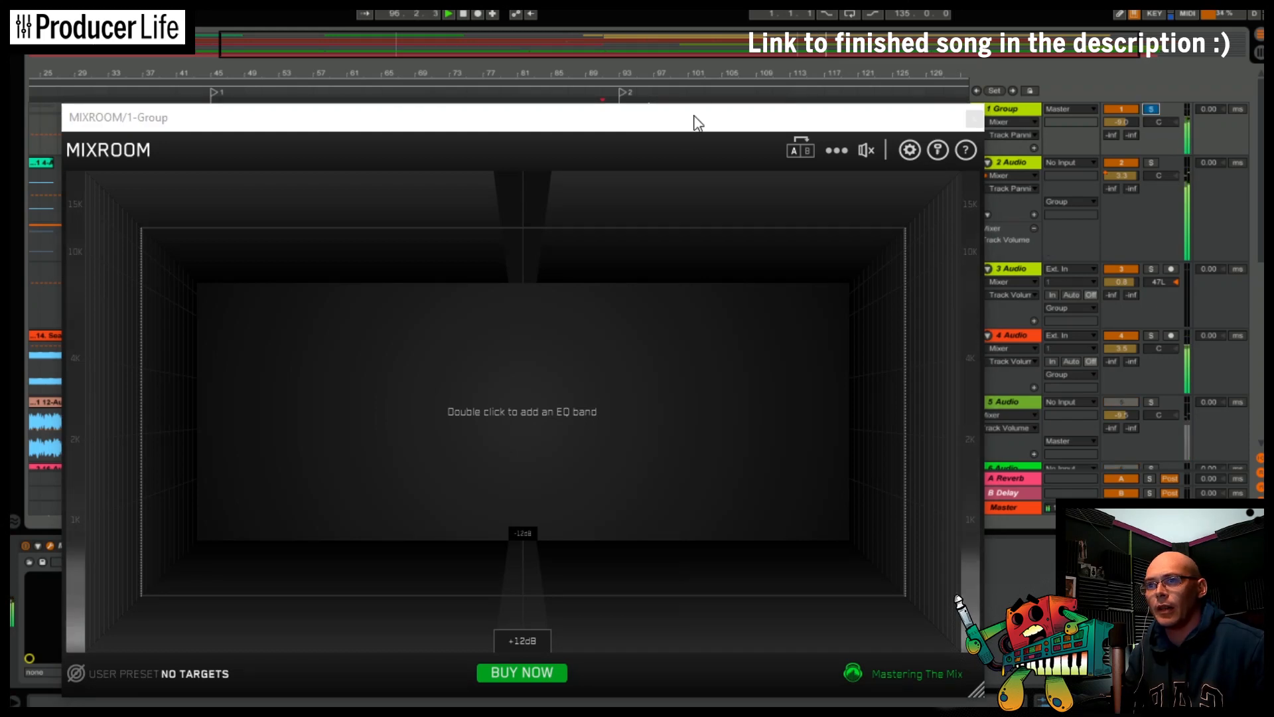
pyautogui.moveTo(691, 122); pyautogui.dragTo(705, 123)
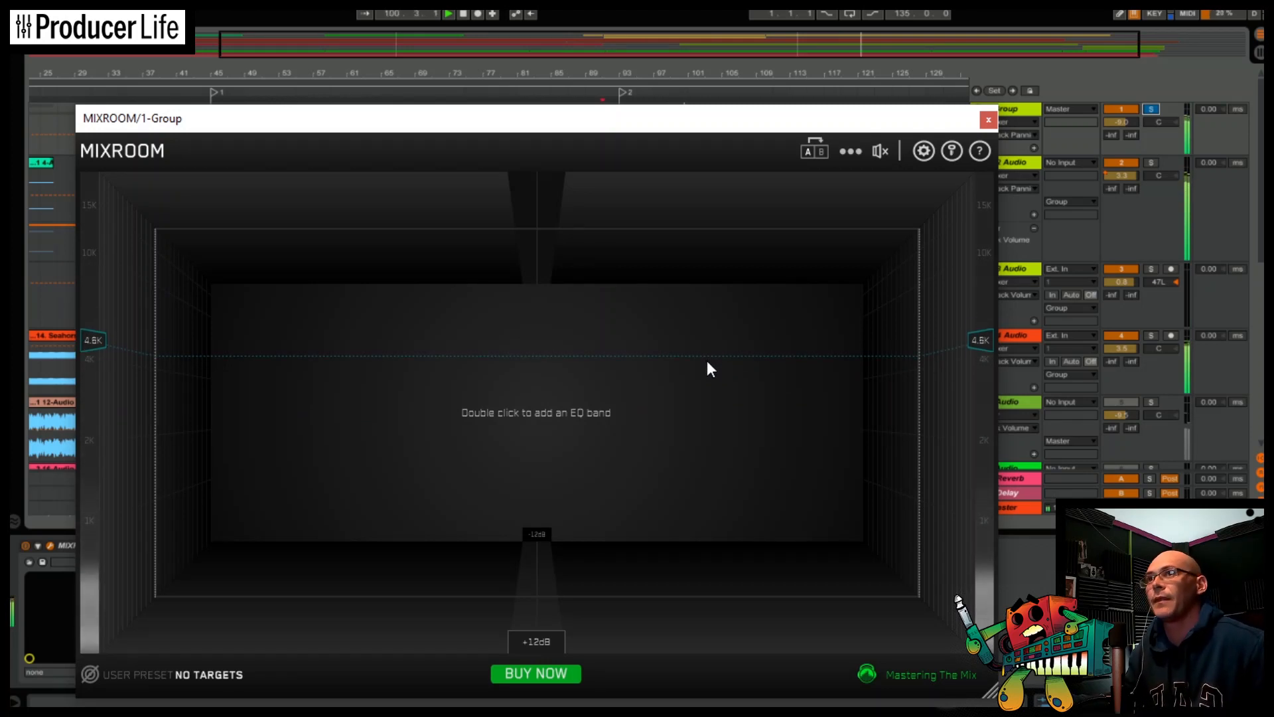
pyautogui.click(842, 153)
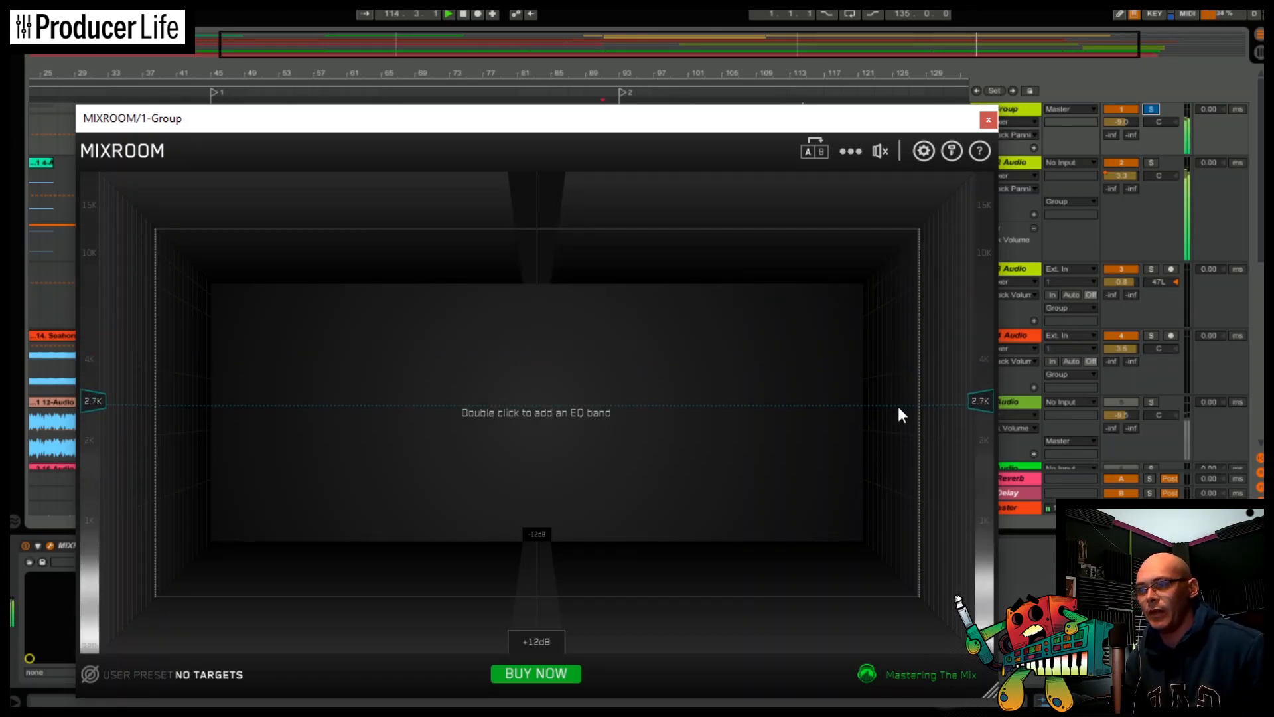
# Add an EQ band at about 2080 Hz on the group and set its gain to +4.2 dB while playing from the second locator.
pyautogui.click(624, 98)
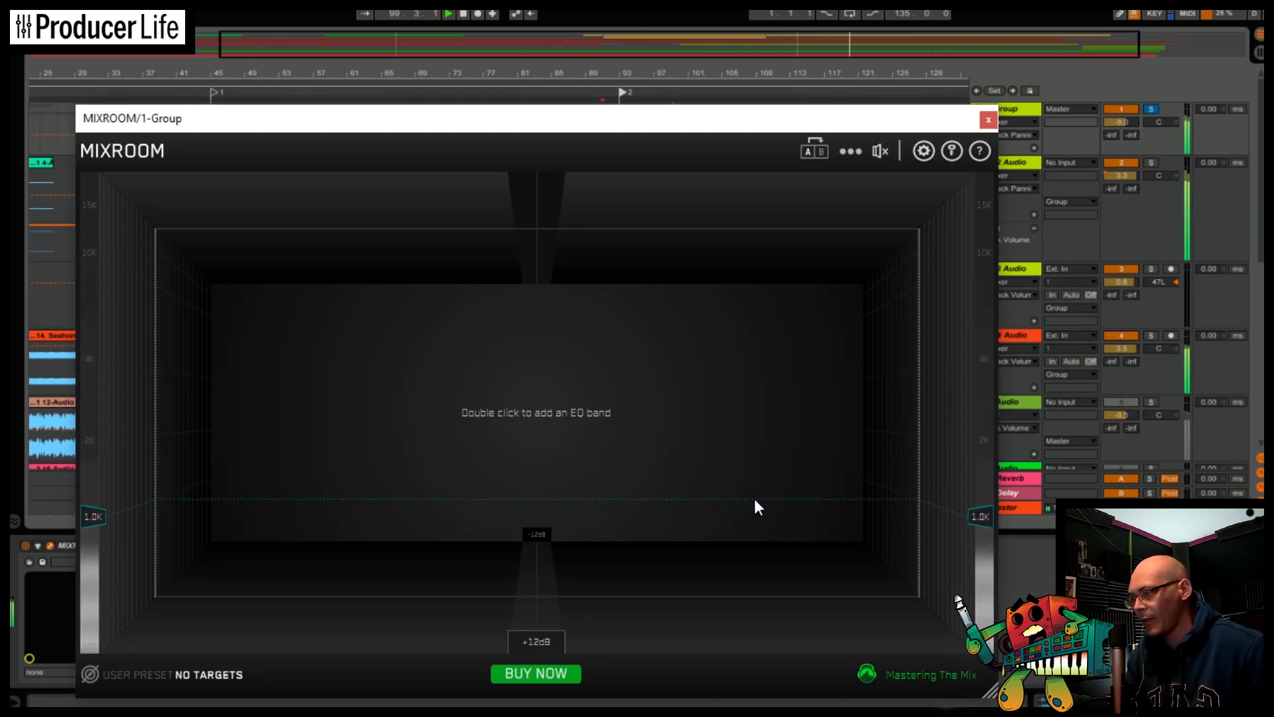
pyautogui.doubleClick(754, 373)
pyautogui.moveTo(714, 376); pyautogui.dragTo(728, 432)
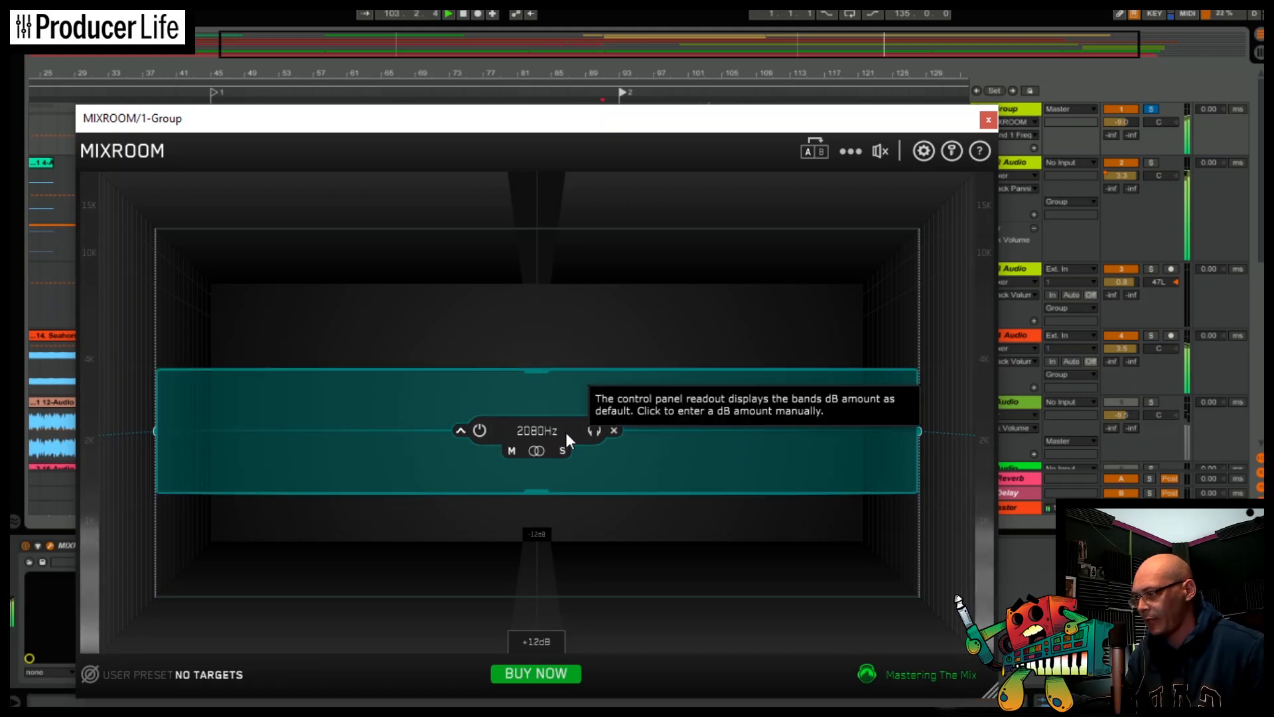
pyautogui.moveTo(728, 471); pyautogui.dragTo(661, 315)
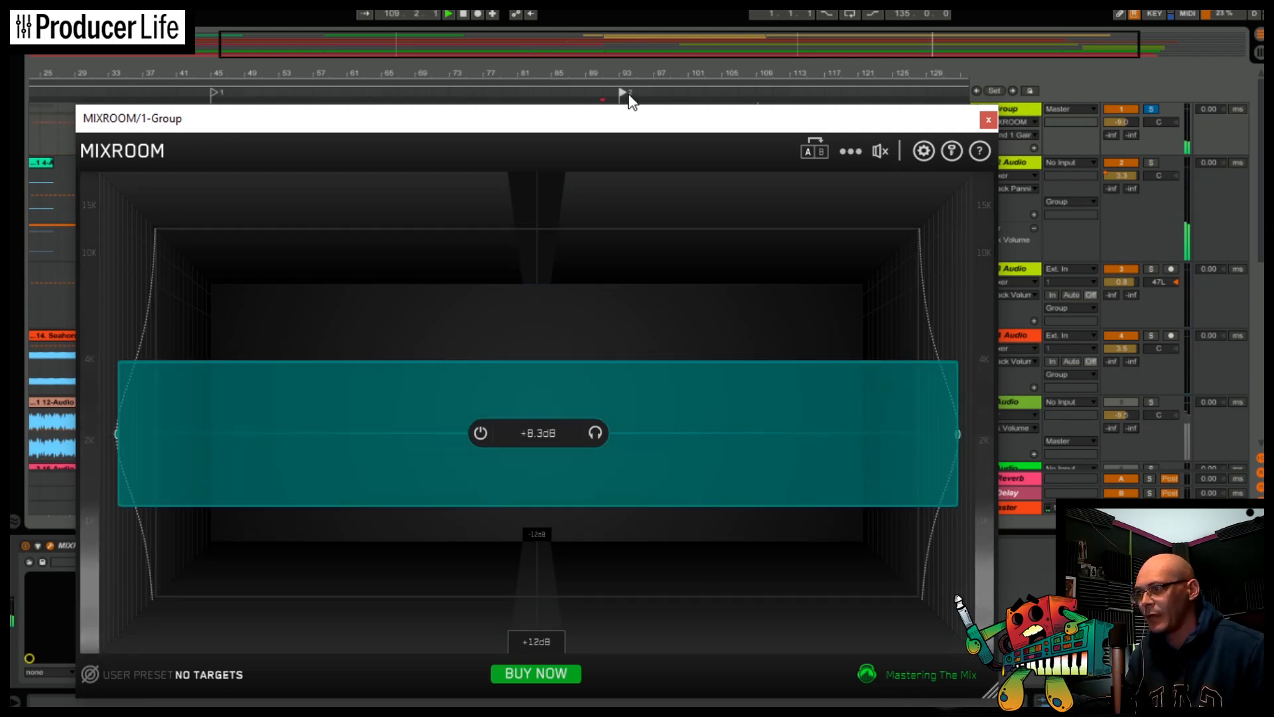
pyautogui.moveTo(695, 460); pyautogui.dragTo(679, 488)
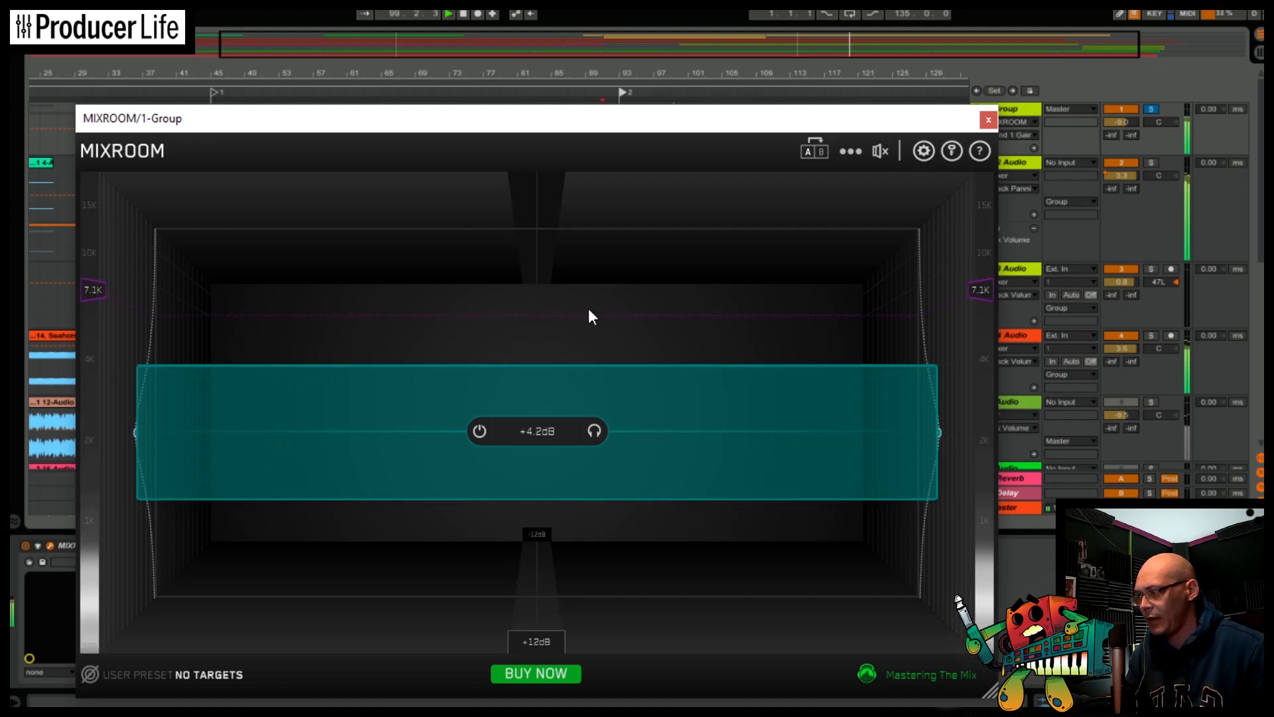
# Add a second EQ band in the highs, widen it, move it to 3850 Hz and switch it from high shelf to peak.
pyautogui.click(586, 268)
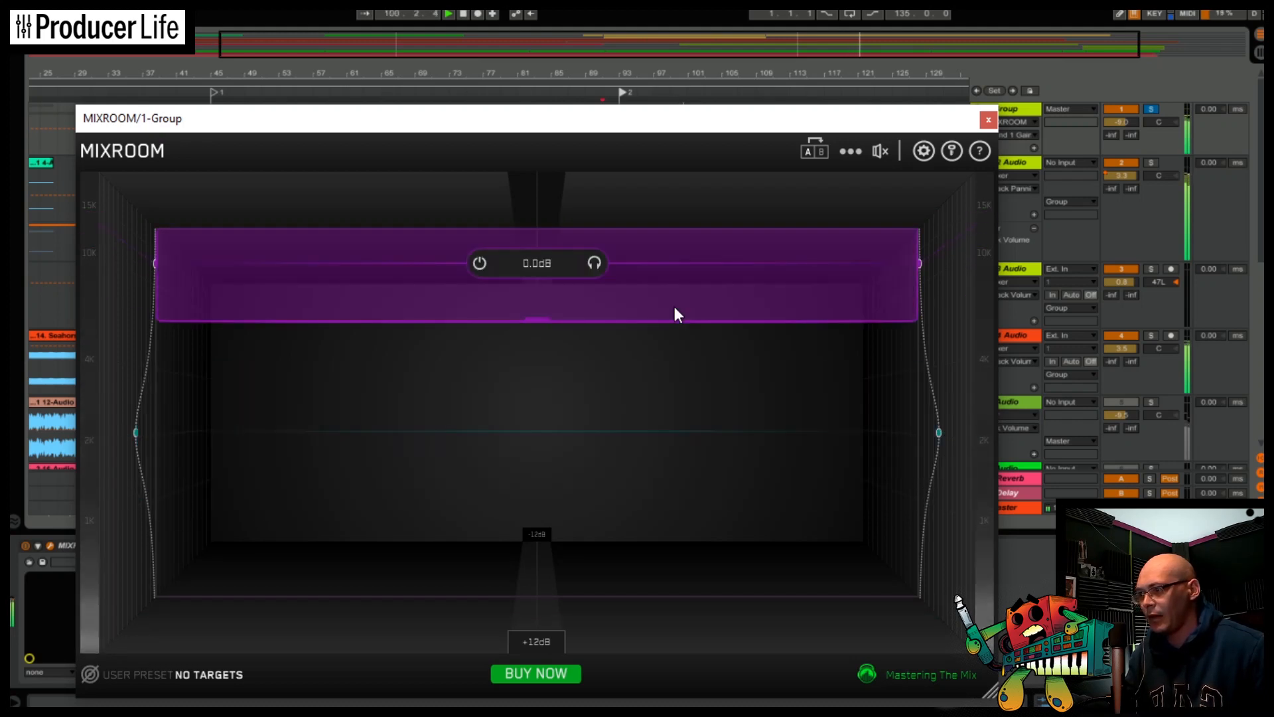
pyautogui.moveTo(625, 311); pyautogui.dragTo(643, 395)
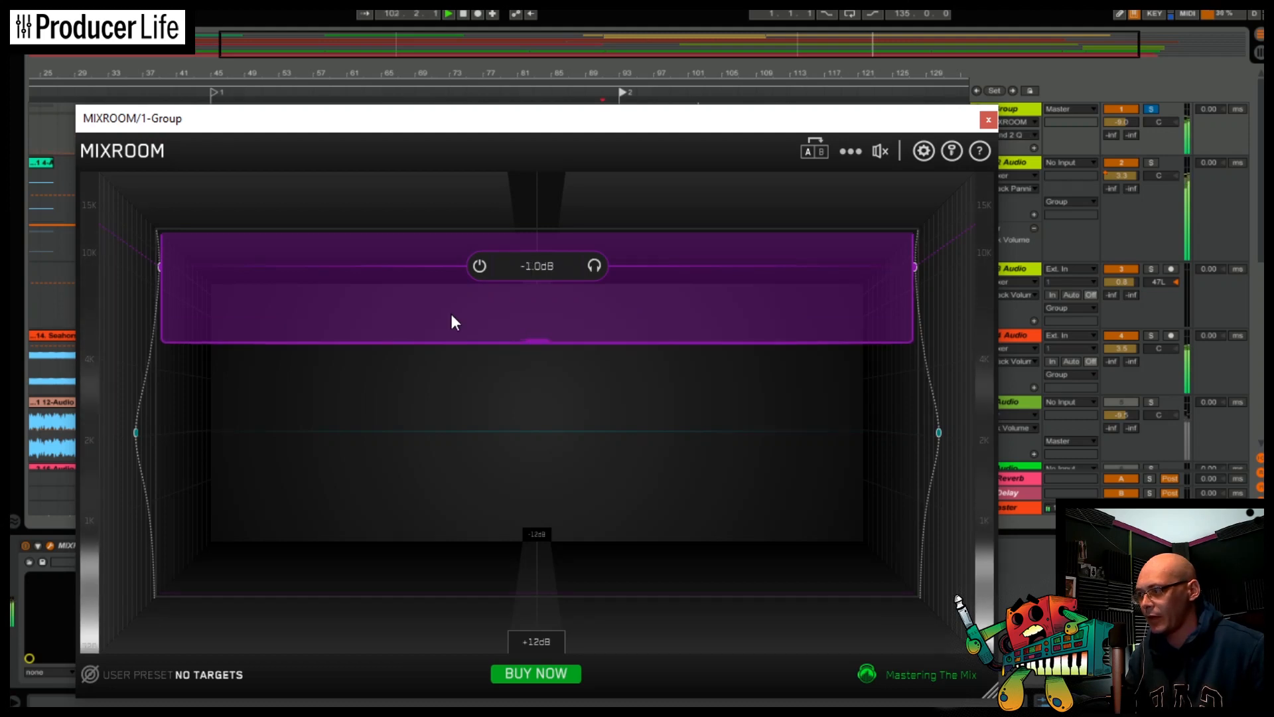
pyautogui.moveTo(461, 266)
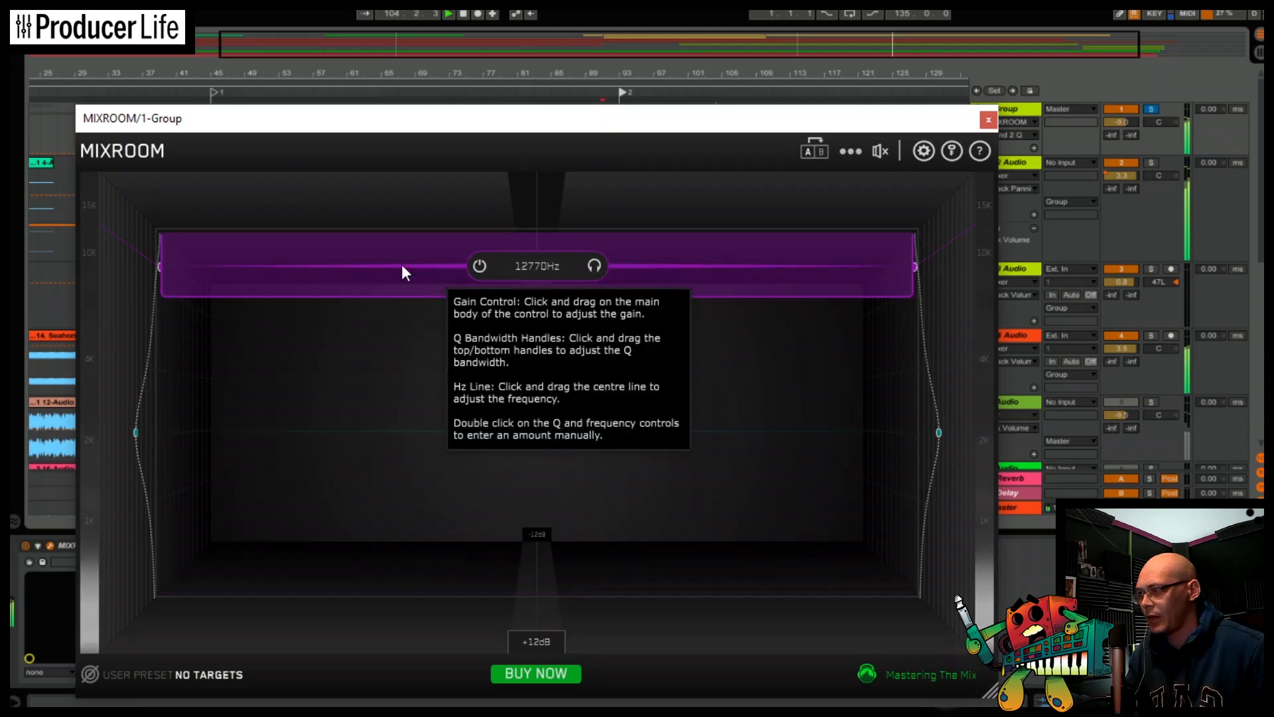
pyautogui.moveTo(401, 265); pyautogui.dragTo(443, 370)
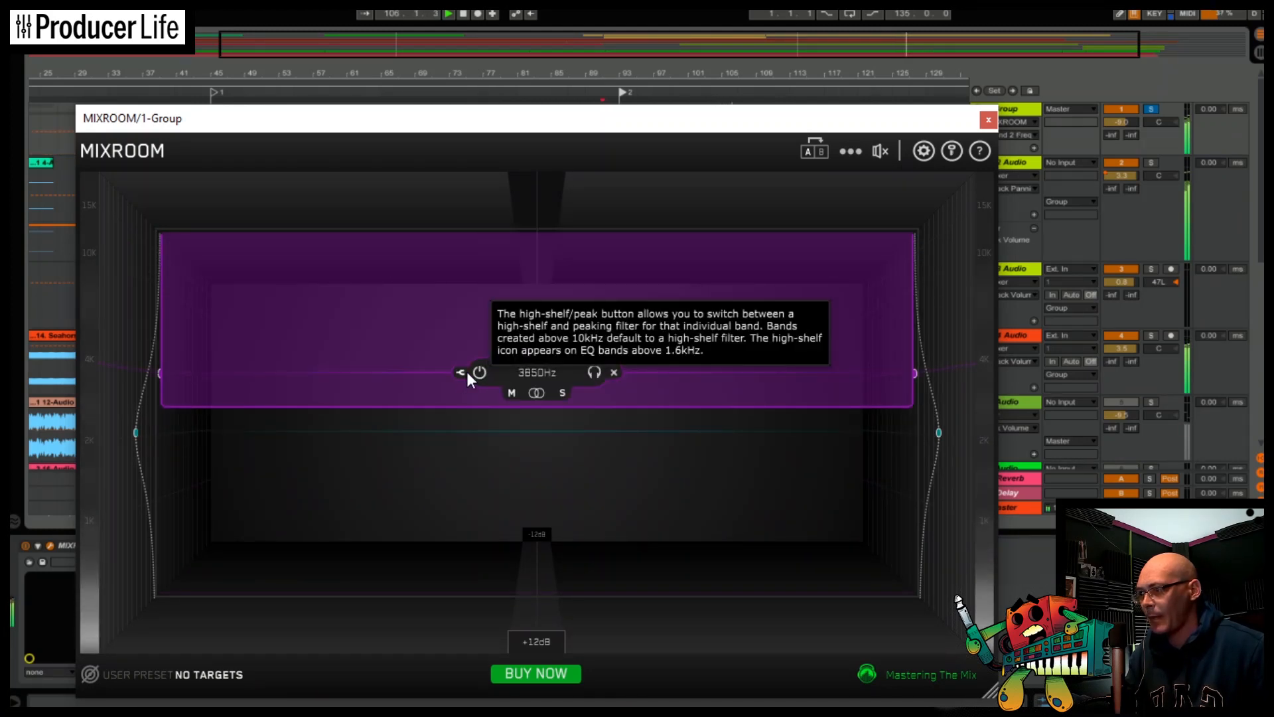
pyautogui.click(462, 372)
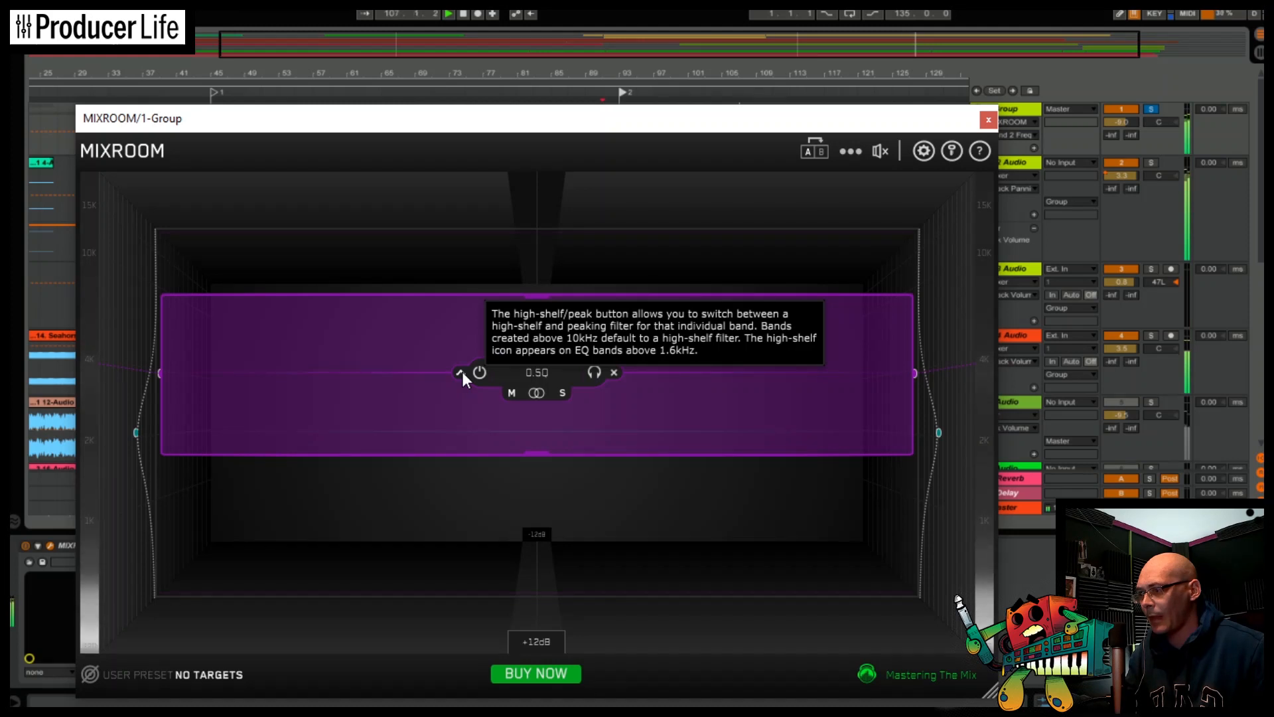
# Raise the purple band's frequency above 5 kHz and boost it to +4.4 dB while replaying from the second locator.
pyautogui.moveTo(396, 409); pyautogui.dragTo(396, 378)
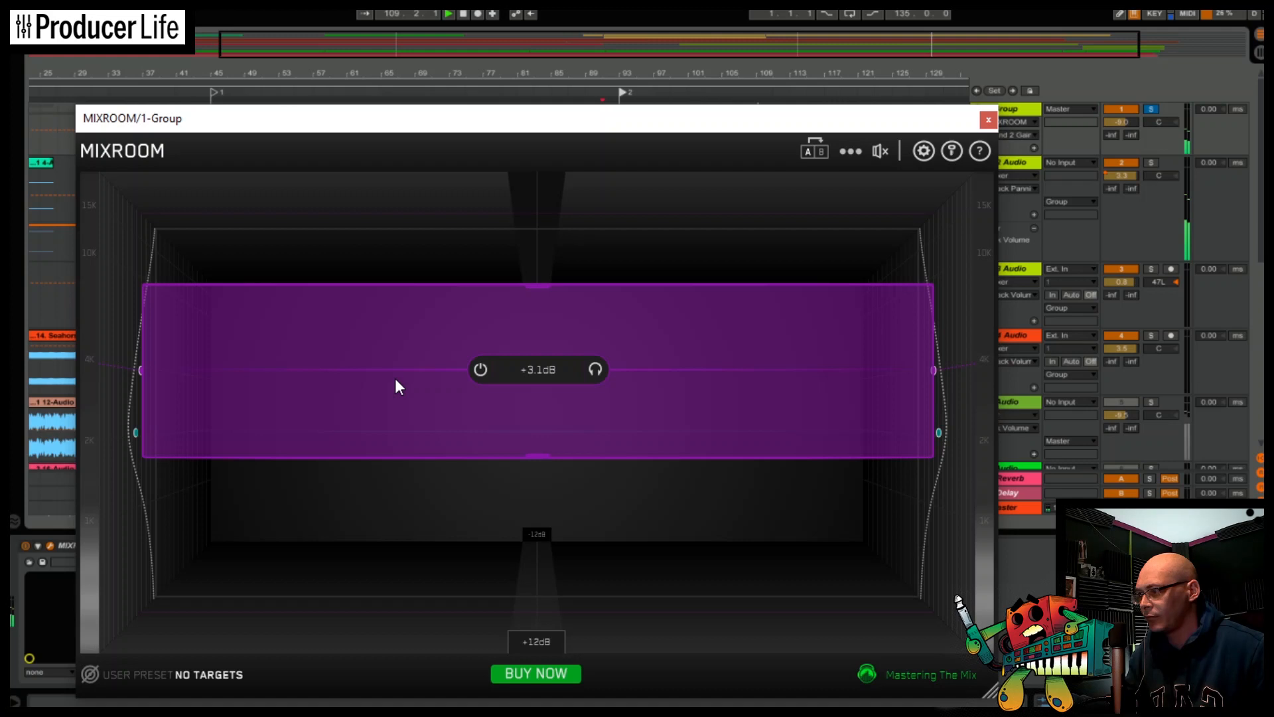
pyautogui.click(624, 91)
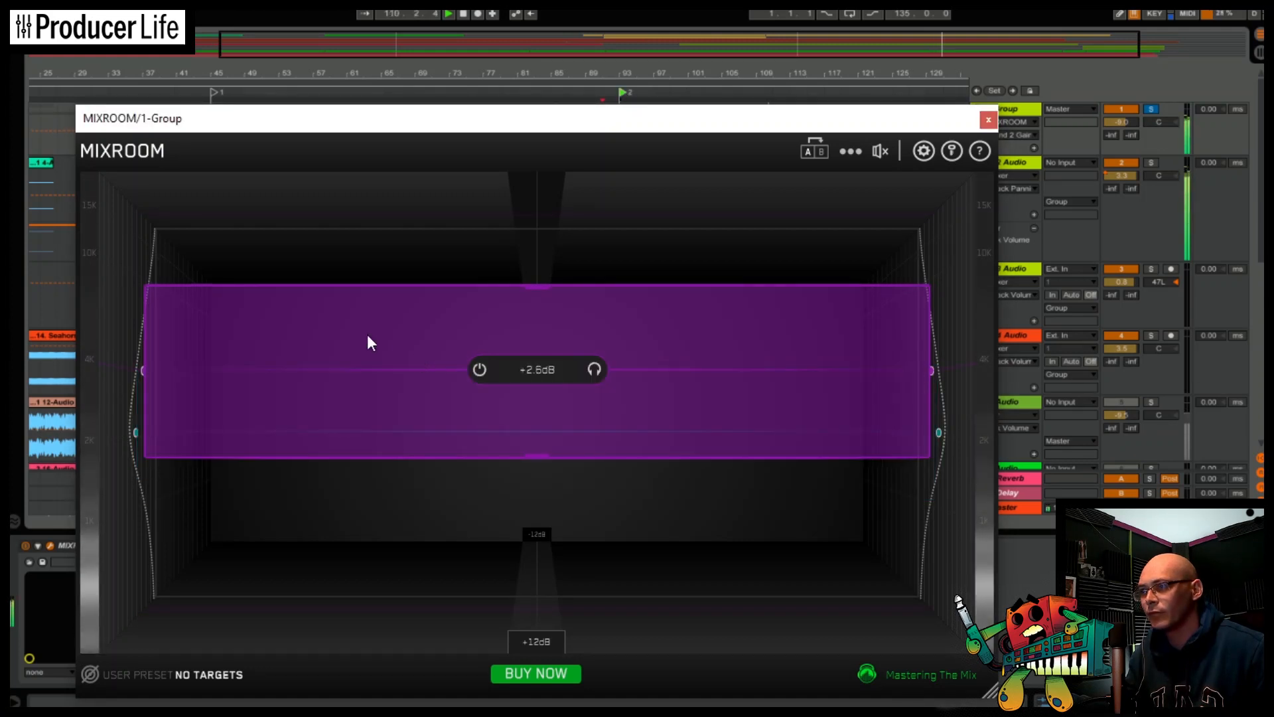
pyautogui.moveTo(341, 340)
pyautogui.mouseDown()
pyautogui.moveTo(350, 450)
pyautogui.moveTo(361, 339)
pyautogui.mouseUp()
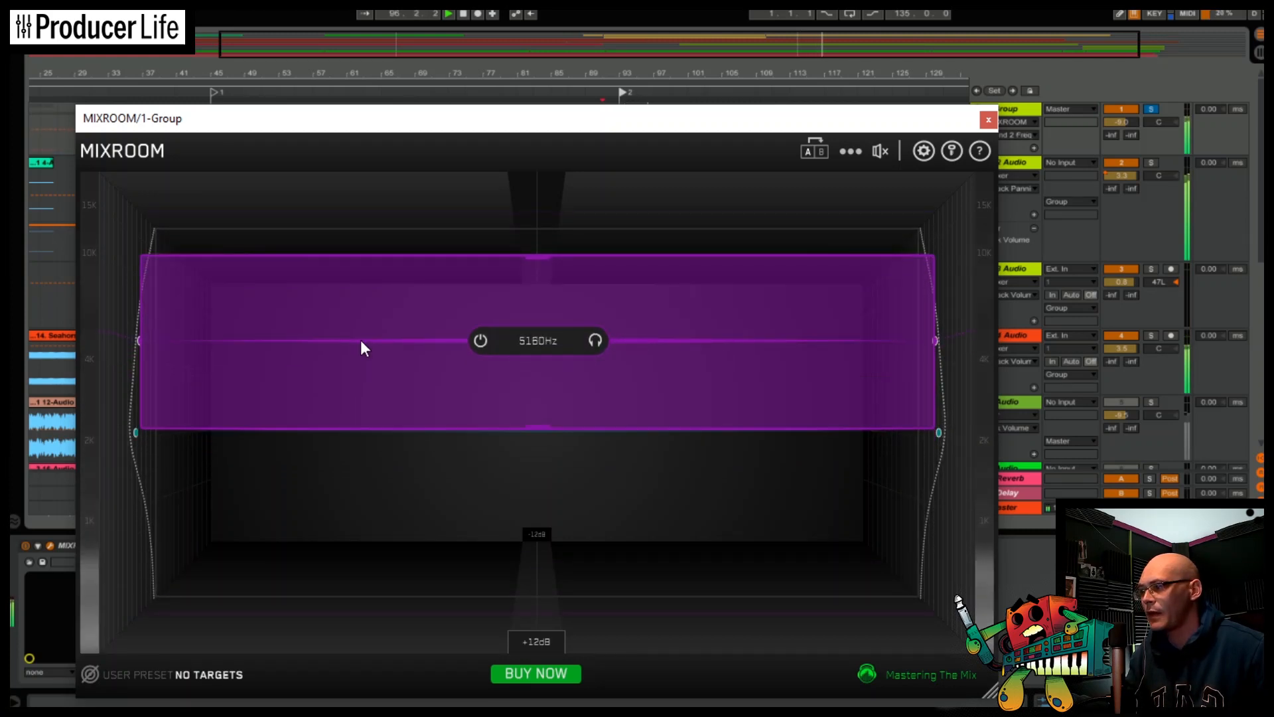
pyautogui.moveTo(368, 370); pyautogui.dragTo(359, 324)
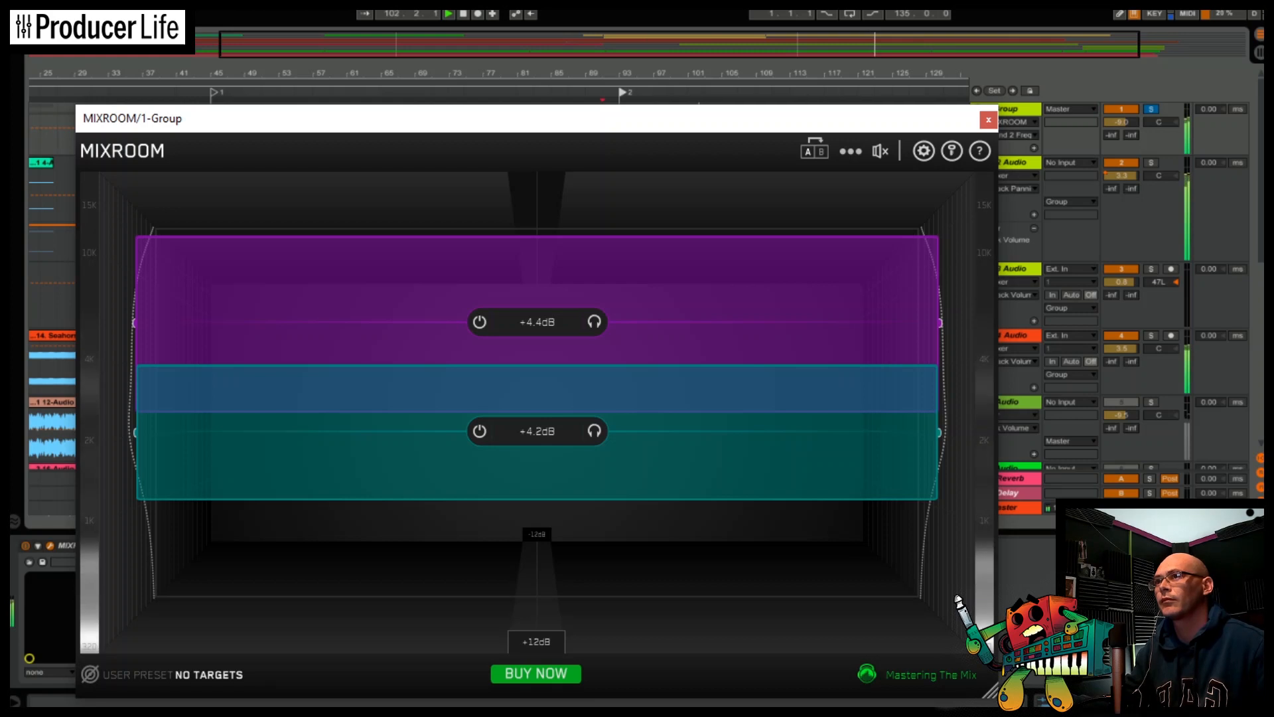
# Compare the sound with the teal 4.2 dB band bypassed and active, and check its solo control.
pyautogui.moveTo(475, 419)
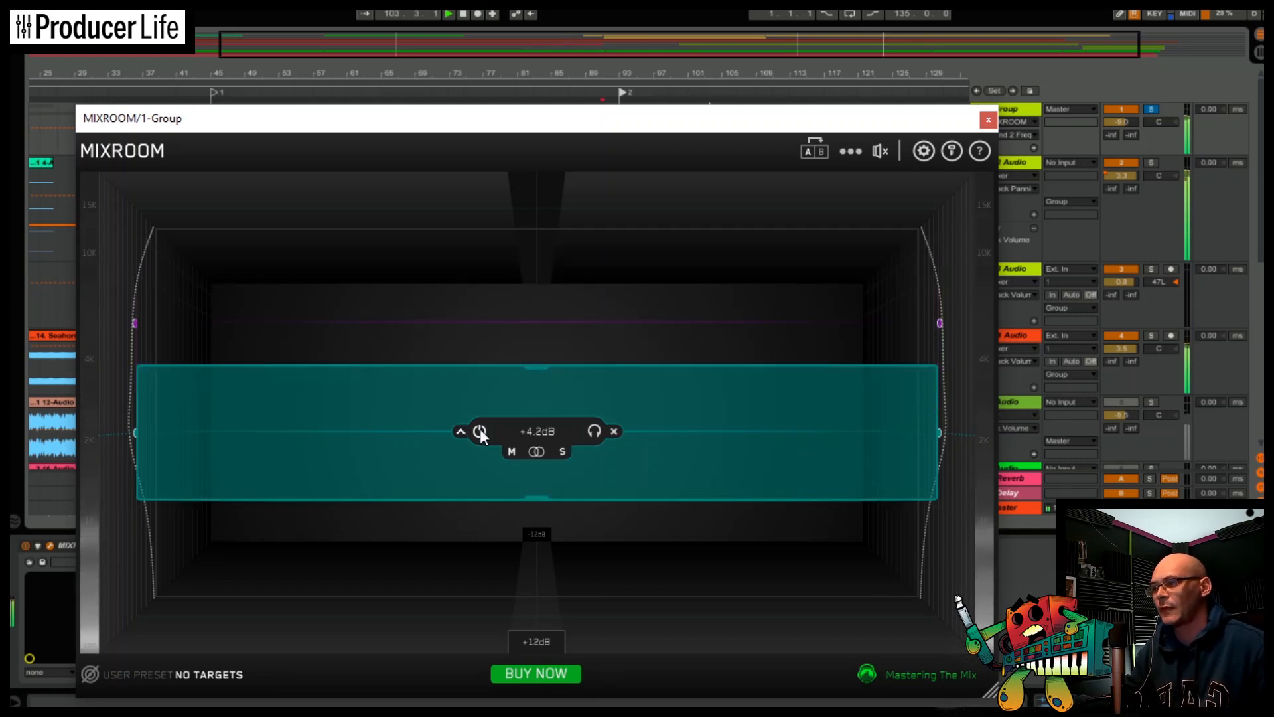
pyautogui.click(480, 430)
pyautogui.click(480, 430)
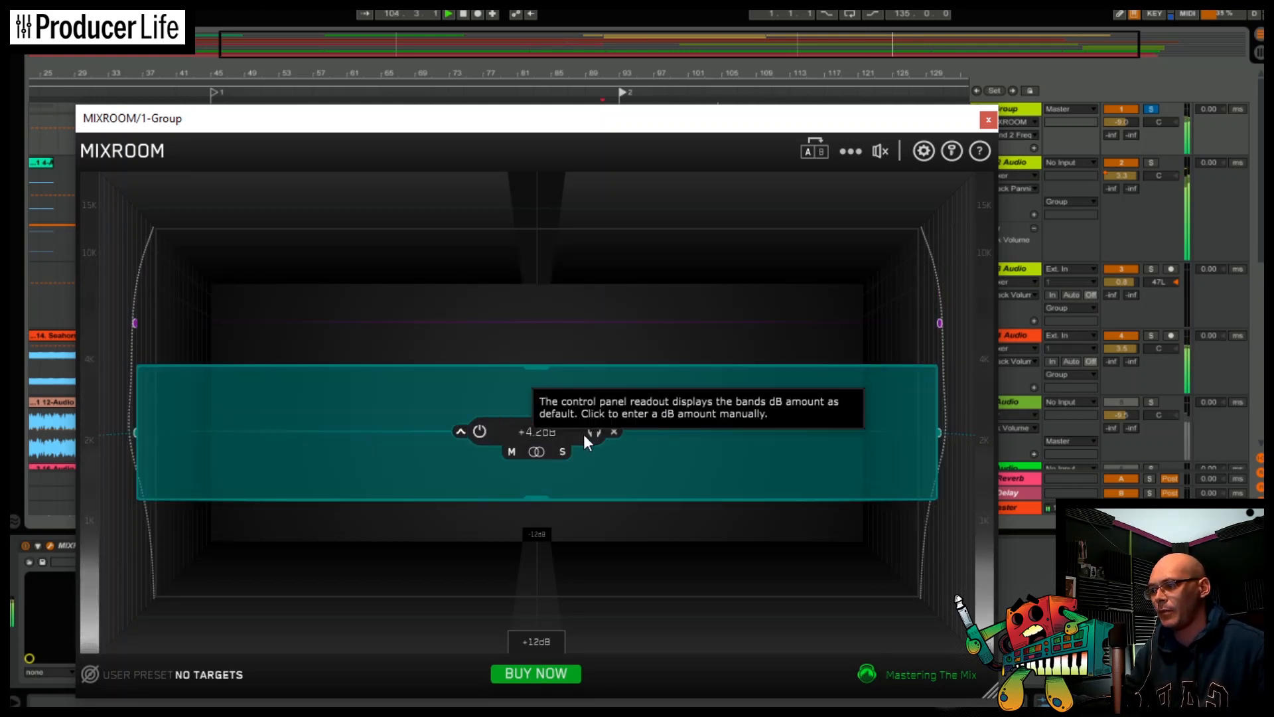
pyautogui.click(591, 431)
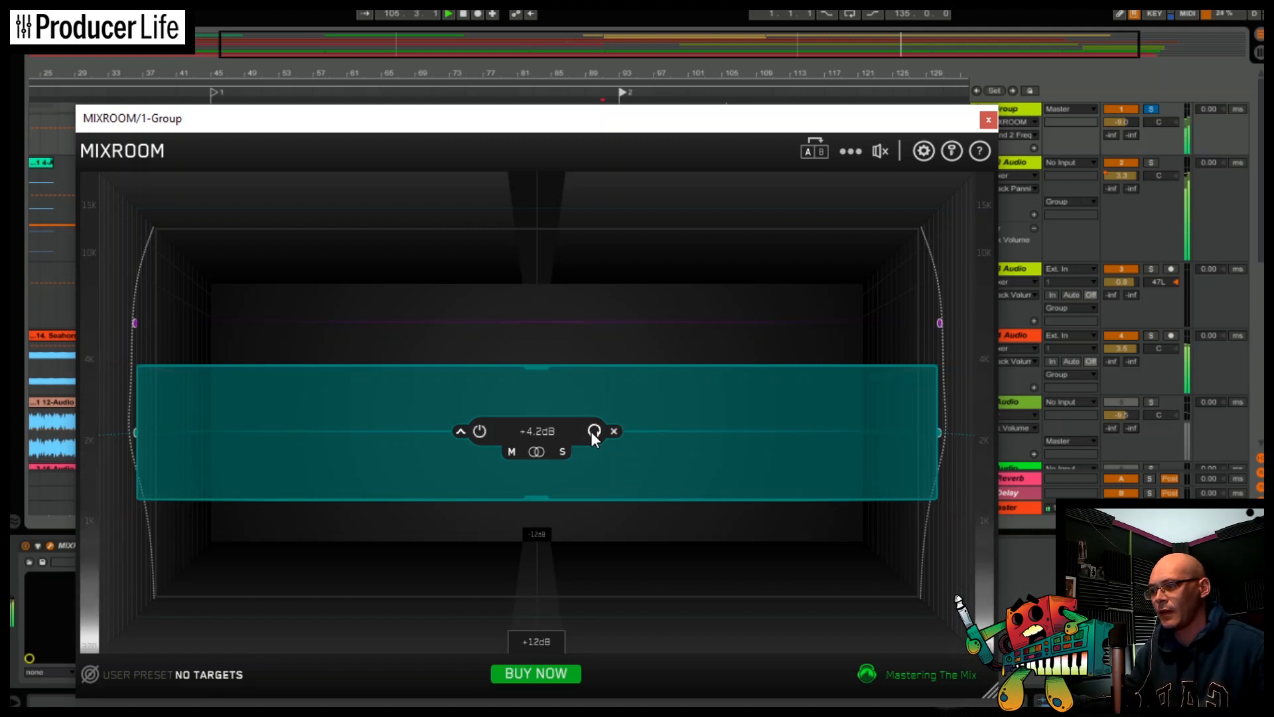
# Restrict the purple upper band to the mid signal and lower its gain to +0.8 dB.
pyautogui.click(627, 315)
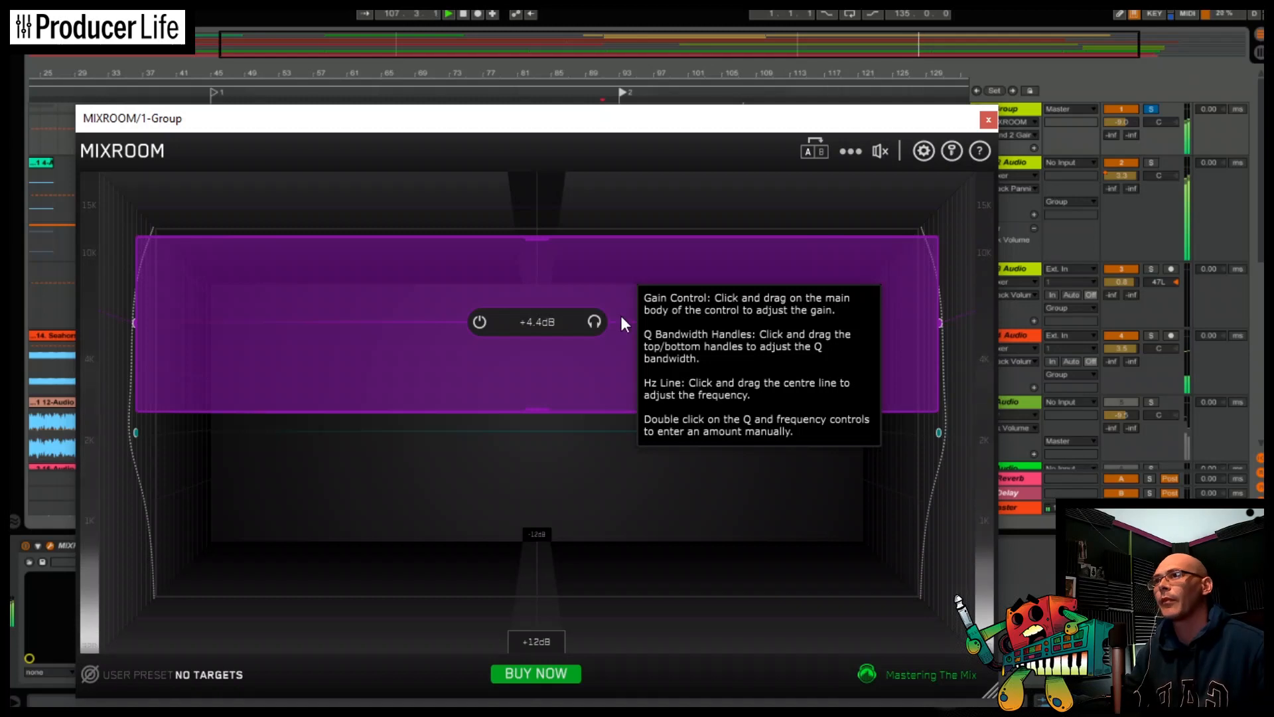
pyautogui.moveTo(537, 341)
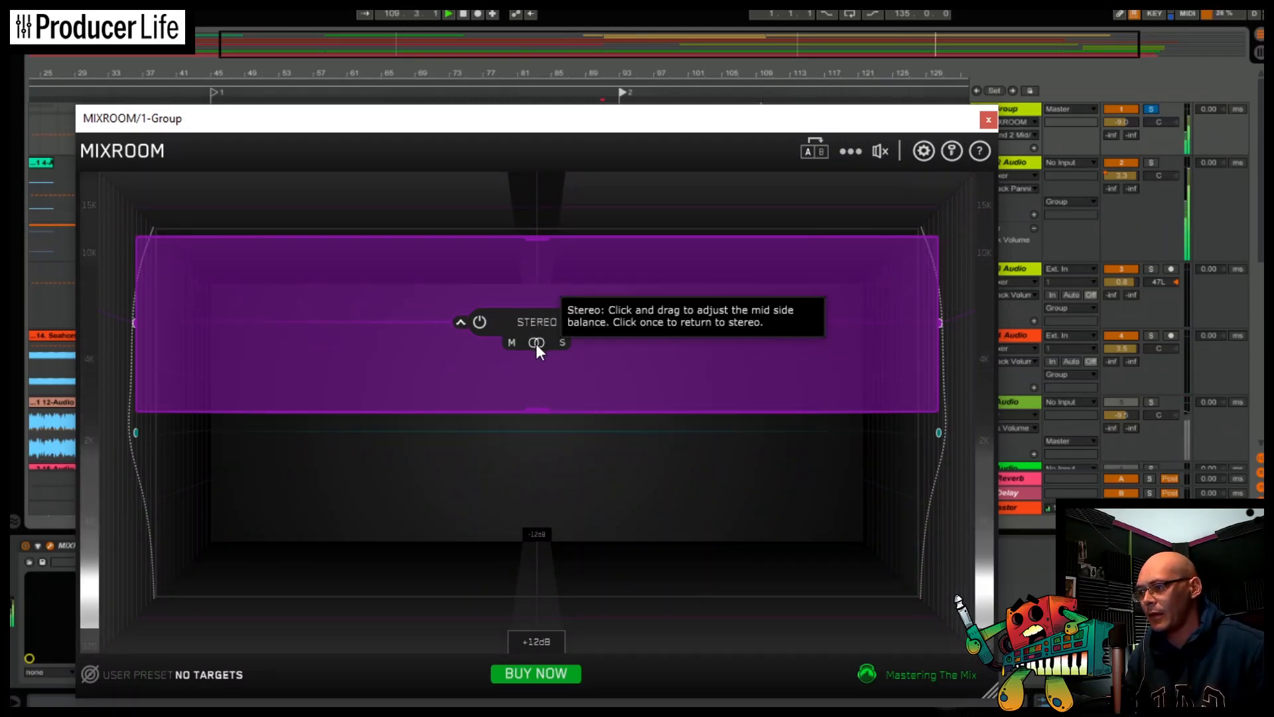
pyautogui.click(513, 342)
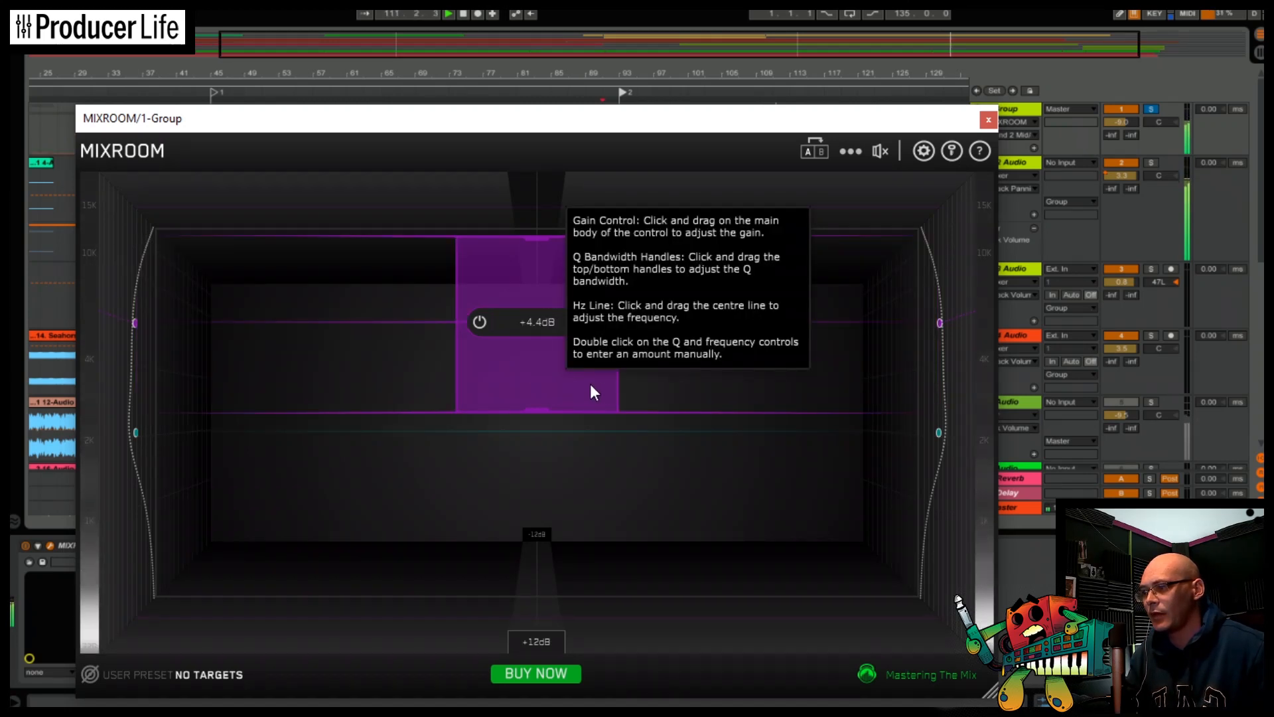
pyautogui.moveTo(527, 375); pyautogui.dragTo(533, 418)
# Try the purple band on the sides only, raise its gain to +3.6 dB, and return it to stereo.
pyautogui.moveTo(552, 324)
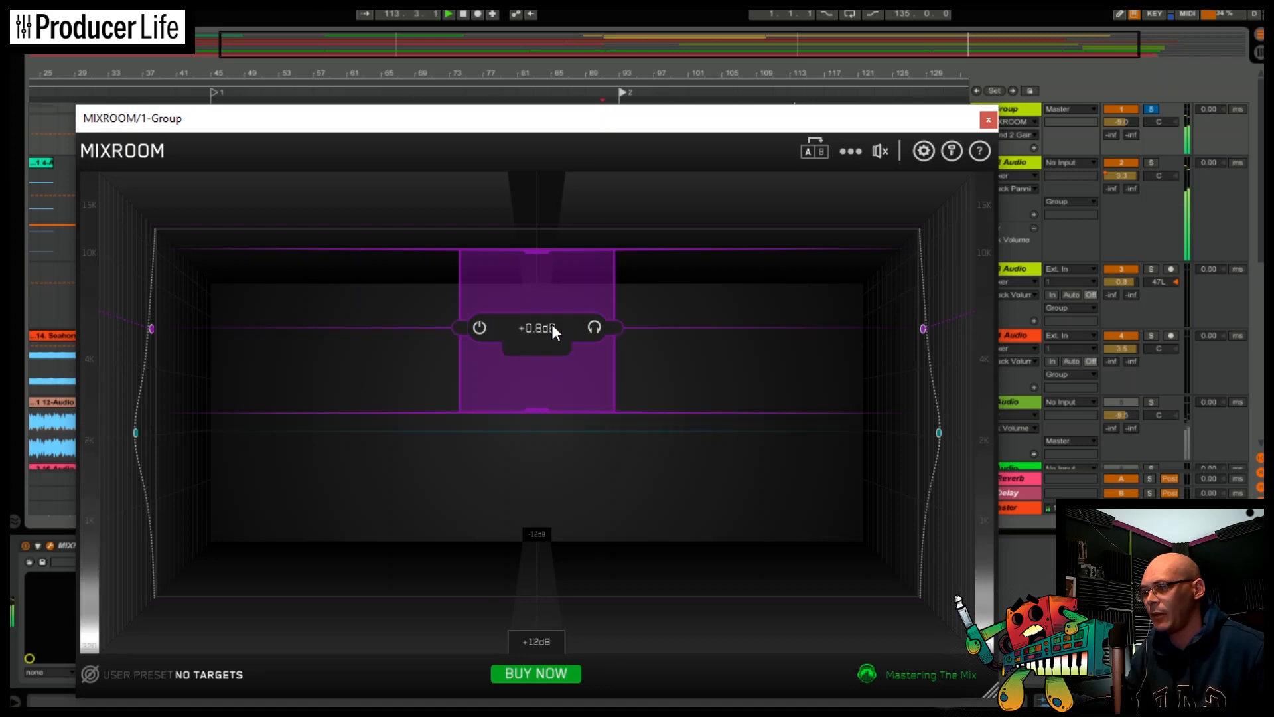
pyautogui.moveTo(564, 349); pyautogui.dragTo(811, 313)
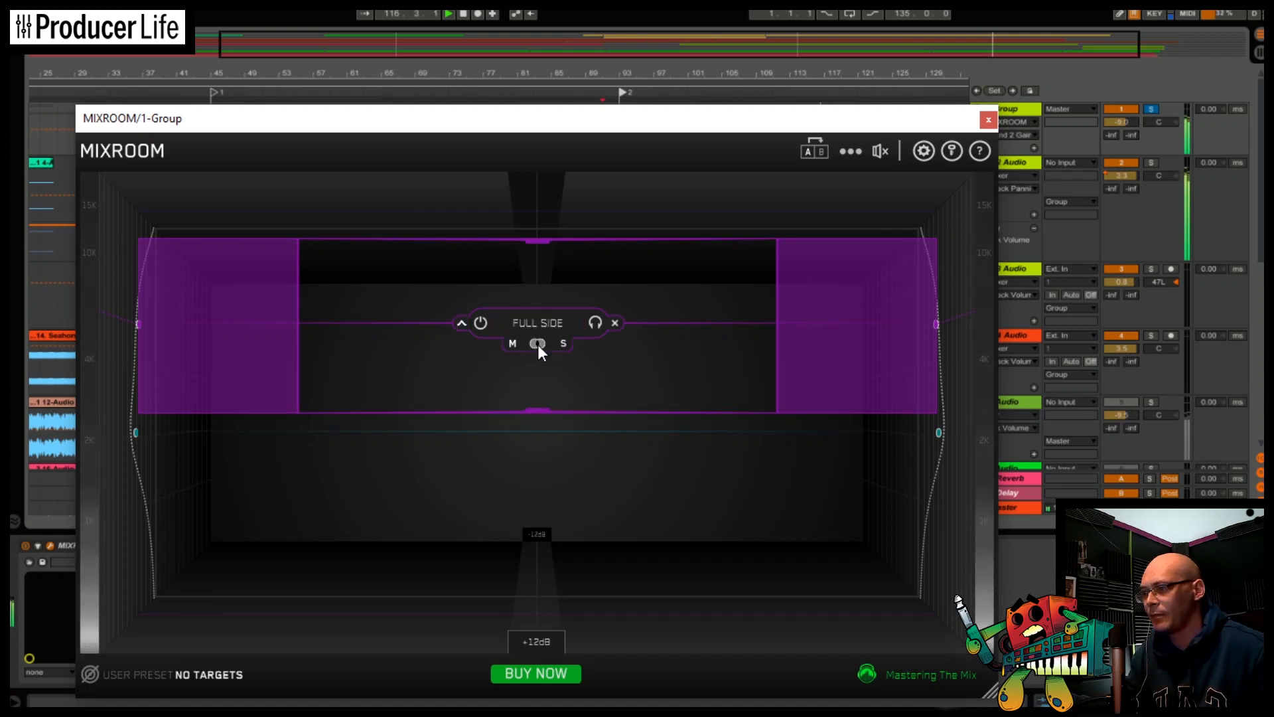
pyautogui.click(538, 343)
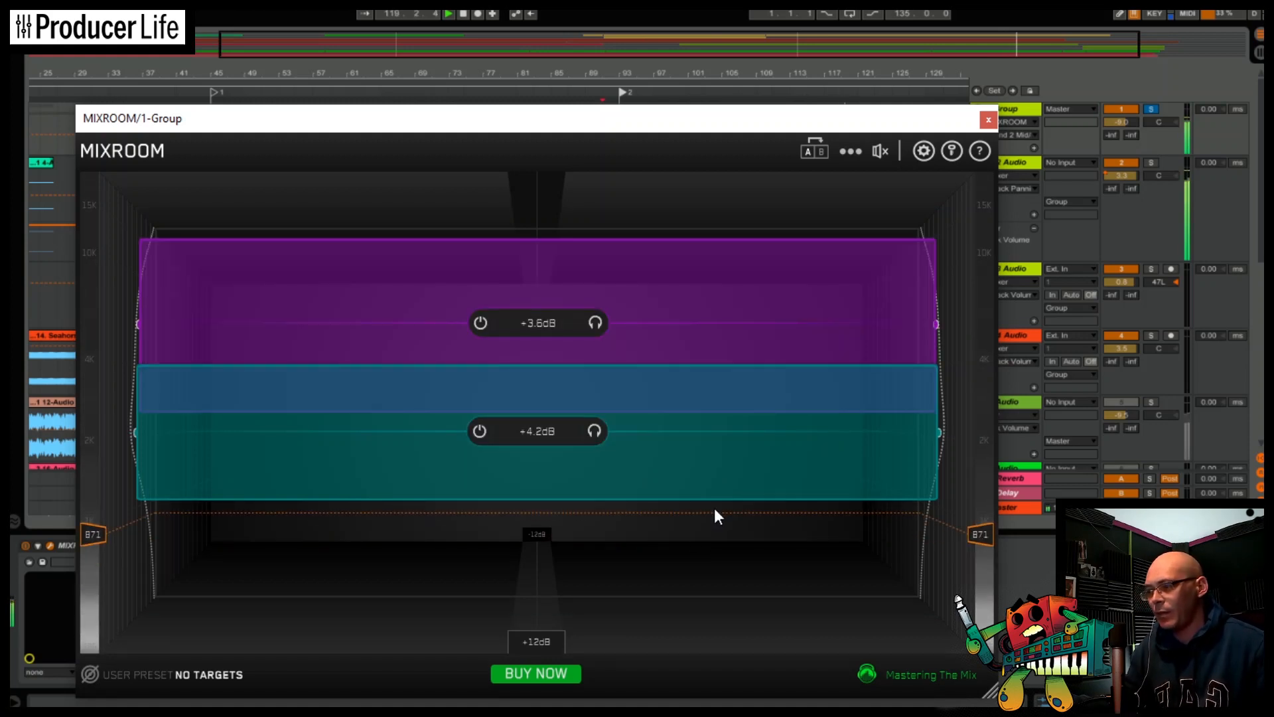
# Add a third EQ band near 871 Hz, shift it lower in frequency and cut it to -0.8 dB.
pyautogui.doubleClick(715, 509)
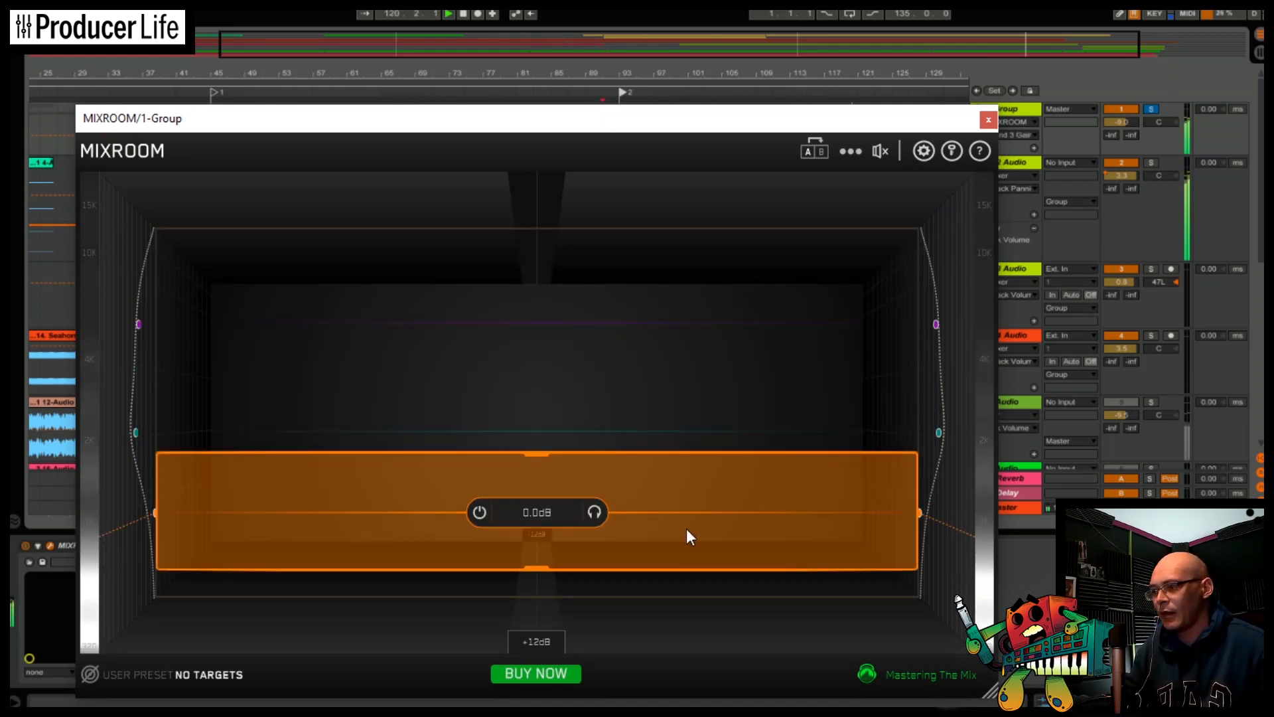
pyautogui.moveTo(680, 512); pyautogui.dragTo(703, 574)
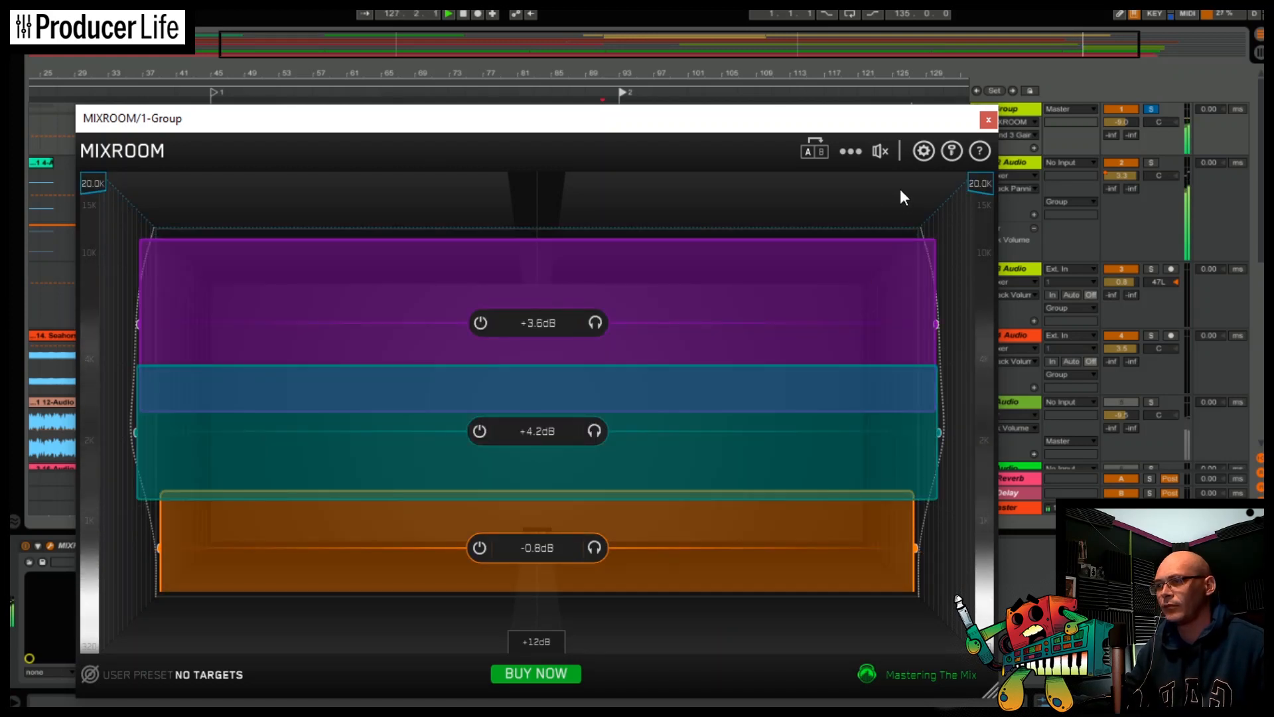
# Check the filter phase and mode options, and compare the group's sound with all EQ settings bypassed and active.
pyautogui.moveTo(883, 151)
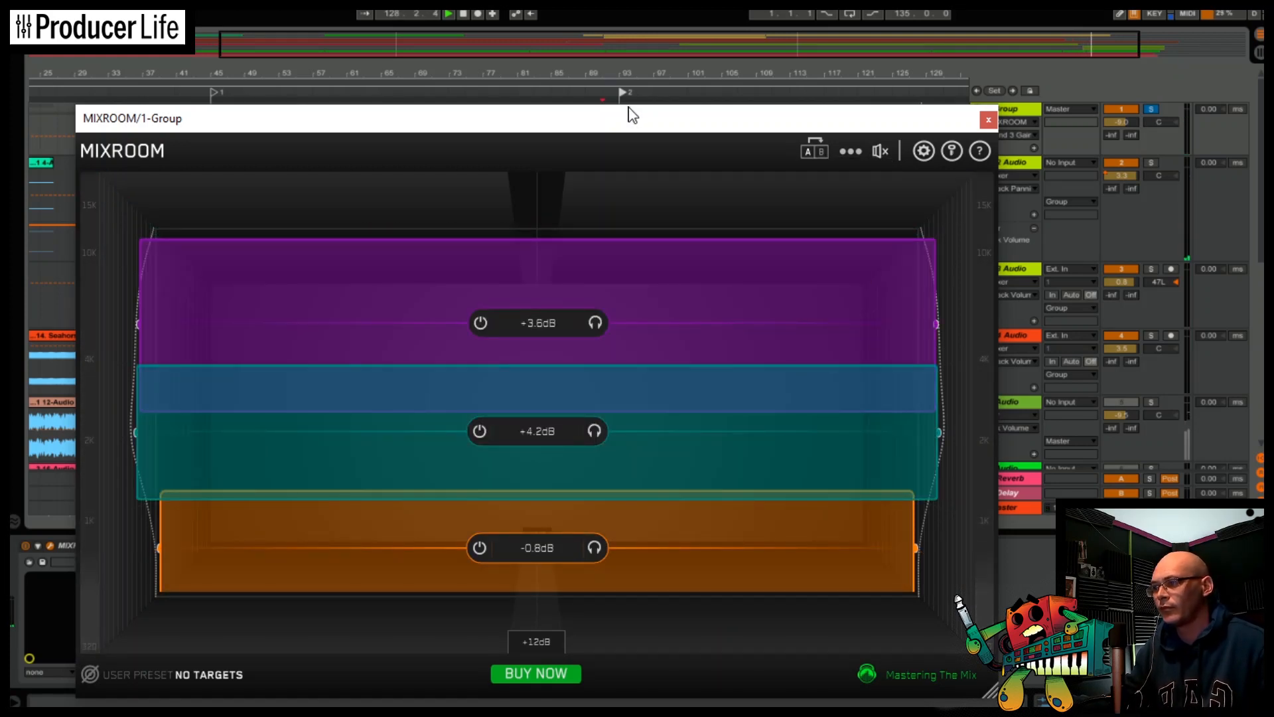
pyautogui.click(852, 151)
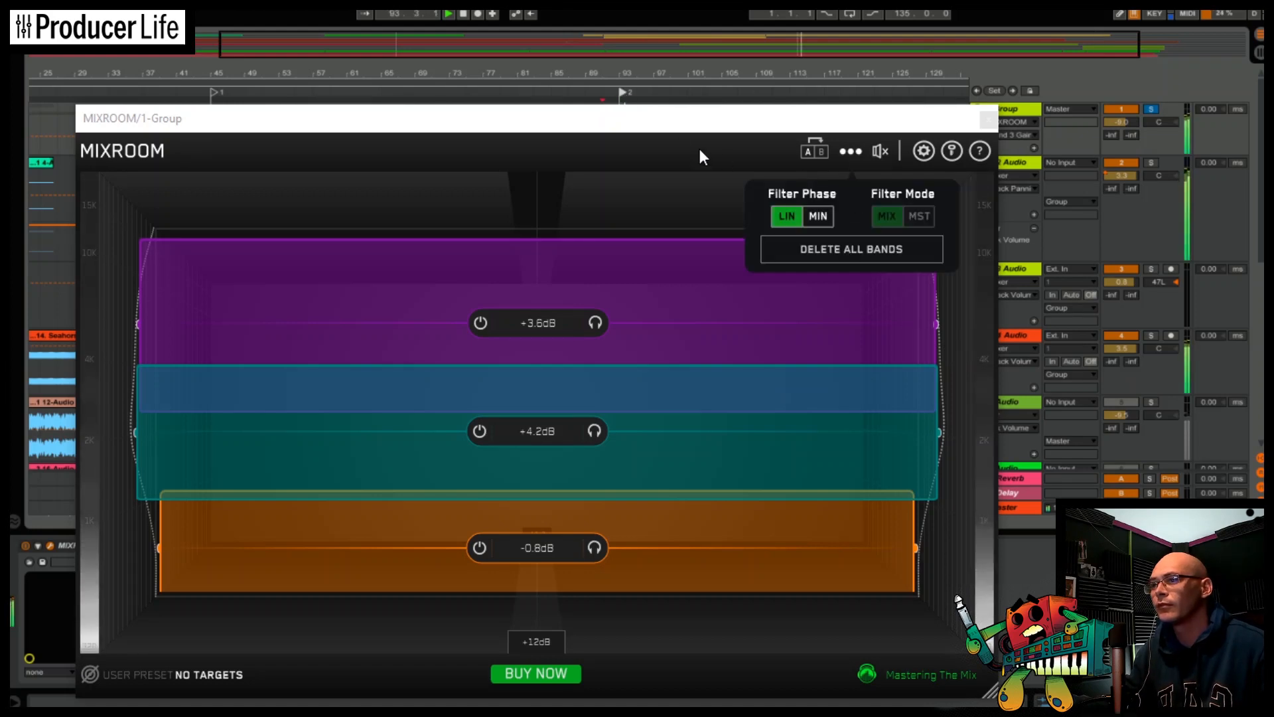
pyautogui.moveTo(878, 148)
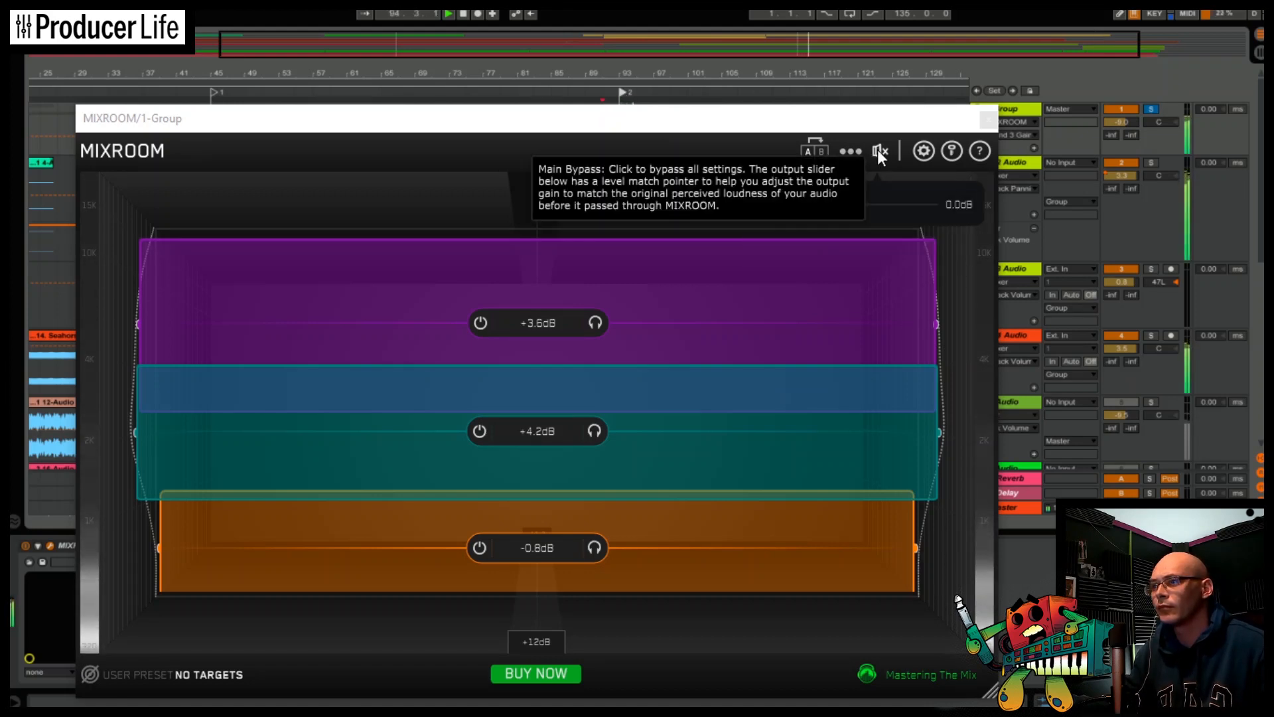
pyautogui.click(878, 150)
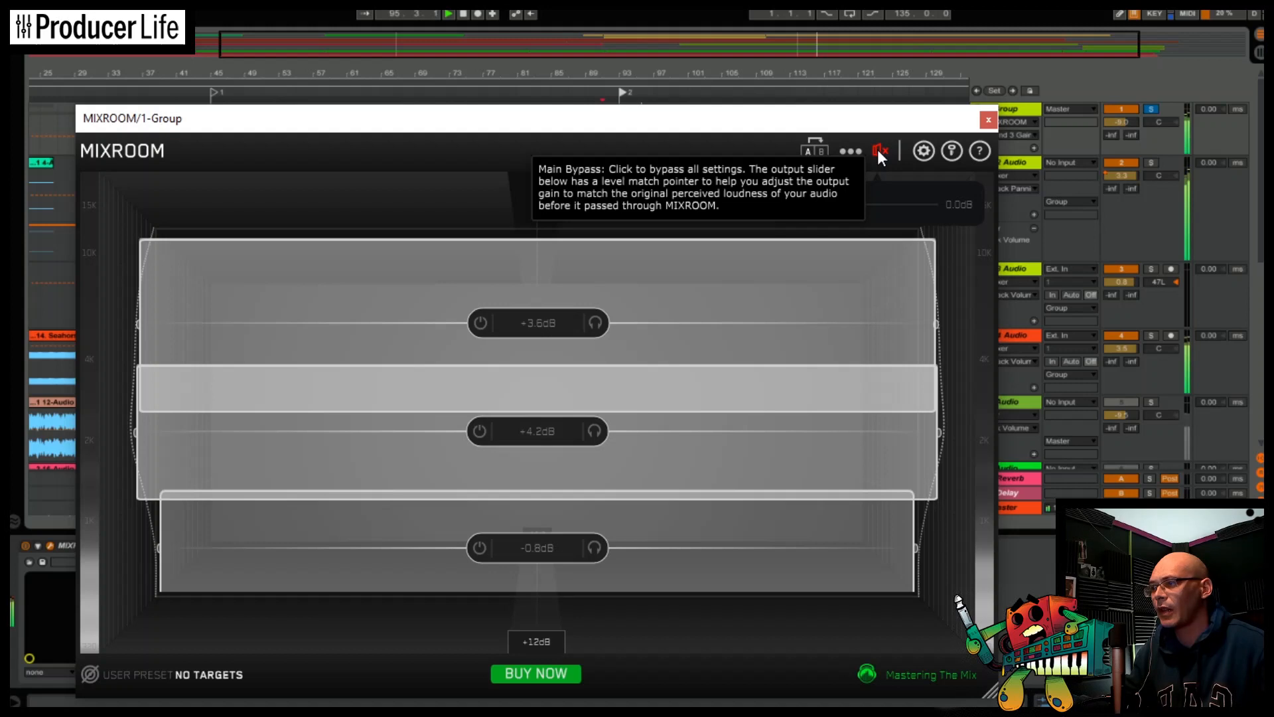
pyautogui.click(878, 149)
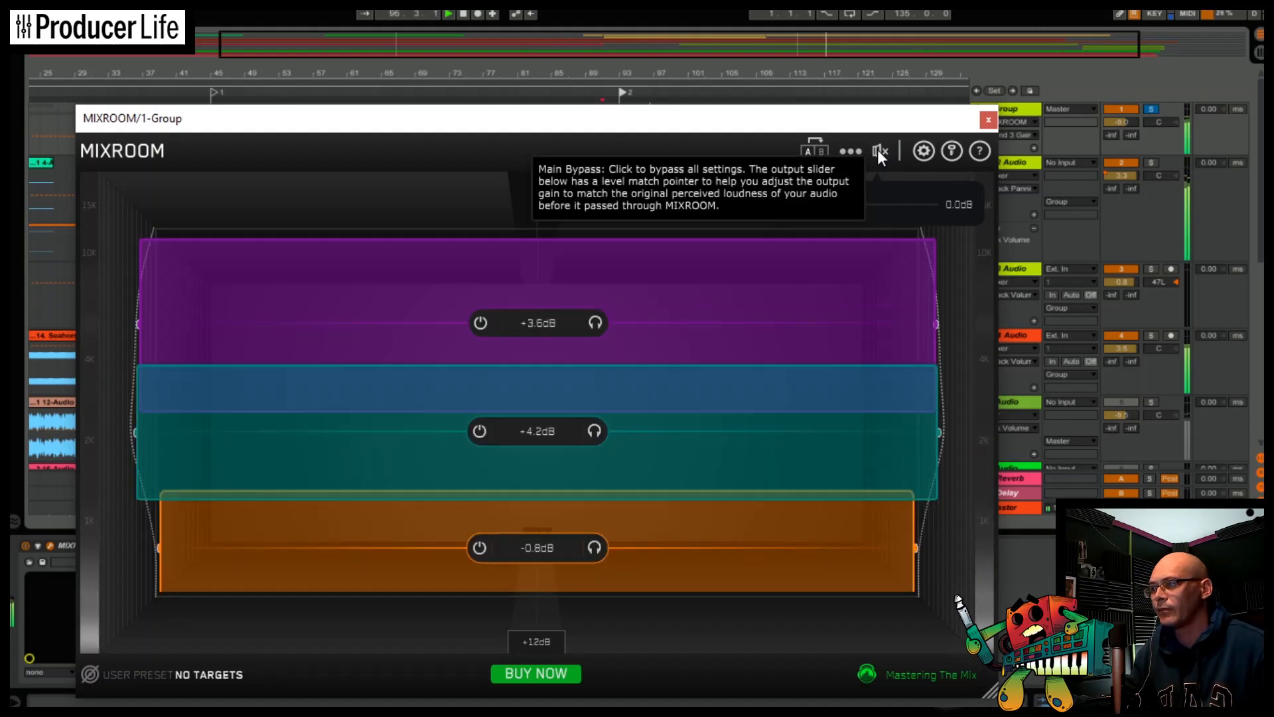
pyautogui.click(877, 149)
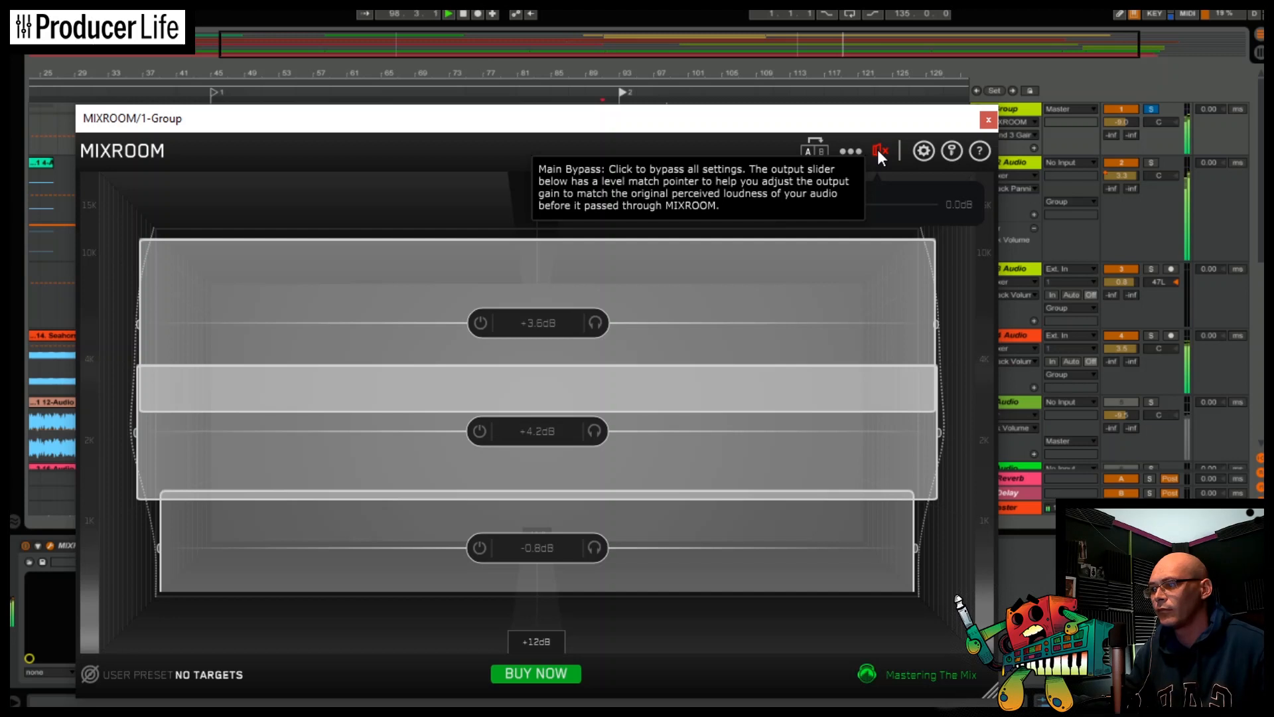
pyautogui.click(878, 150)
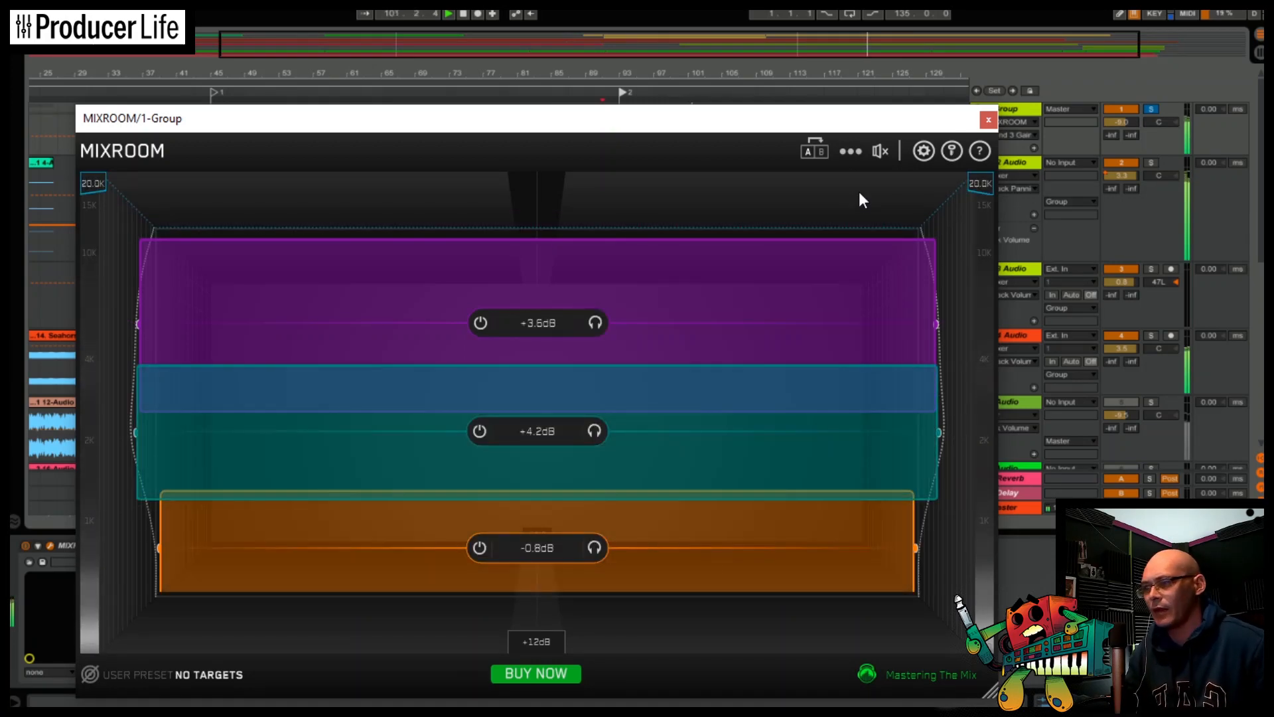
pyautogui.click(805, 165)
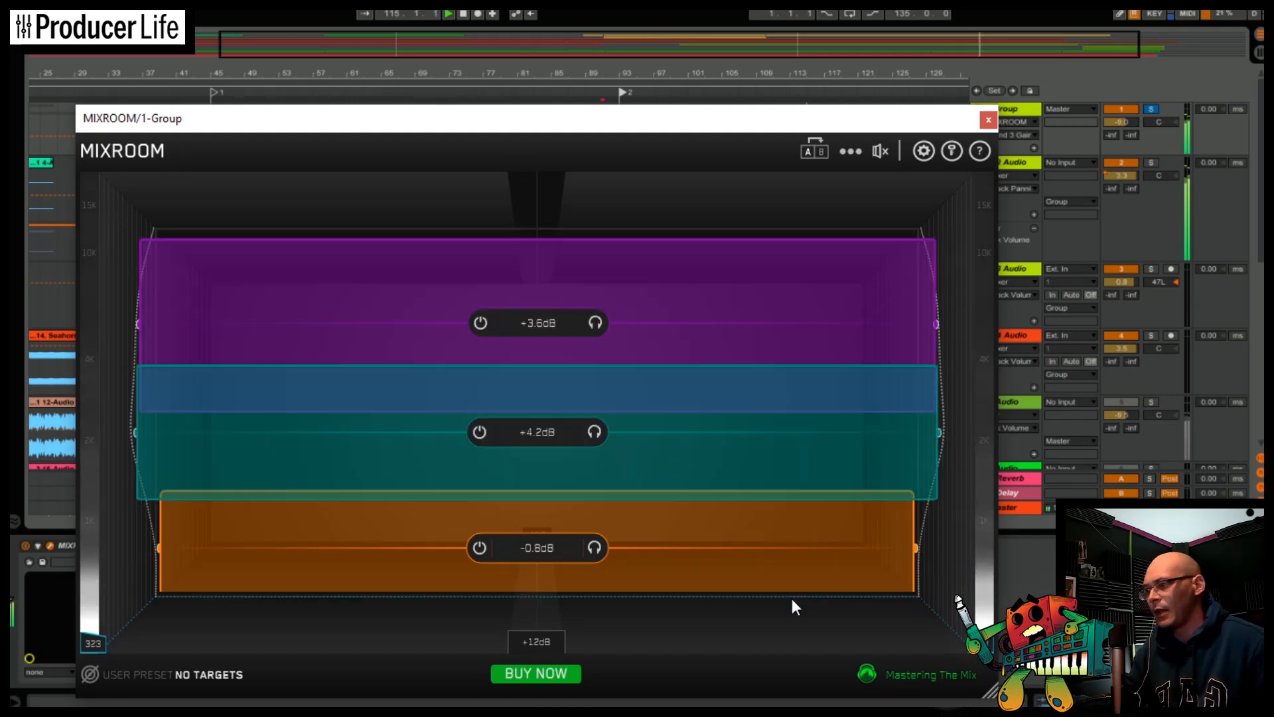
# Close the group's EQ window, solo the Seahorse pre-master on track 11, and show the Master track's devices.
pyautogui.click(989, 119)
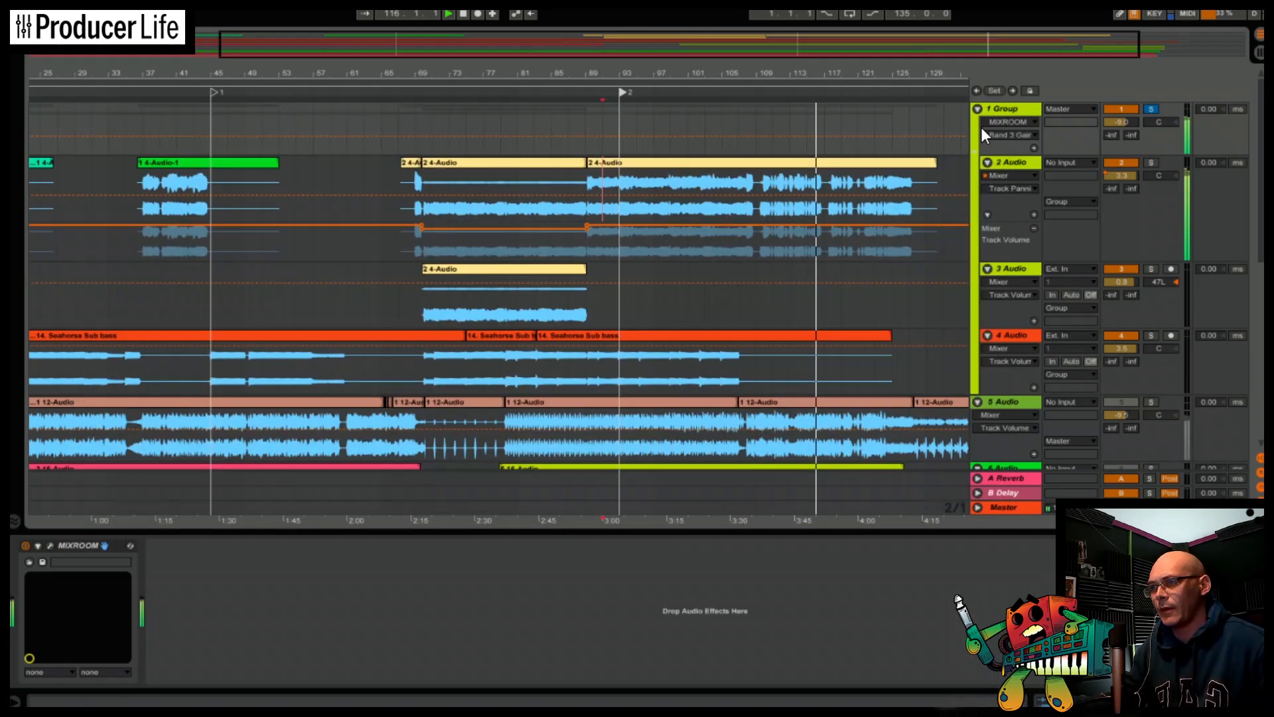
pyautogui.scroll(-1, 974, 399)
pyautogui.scroll(-5, 929, 402)
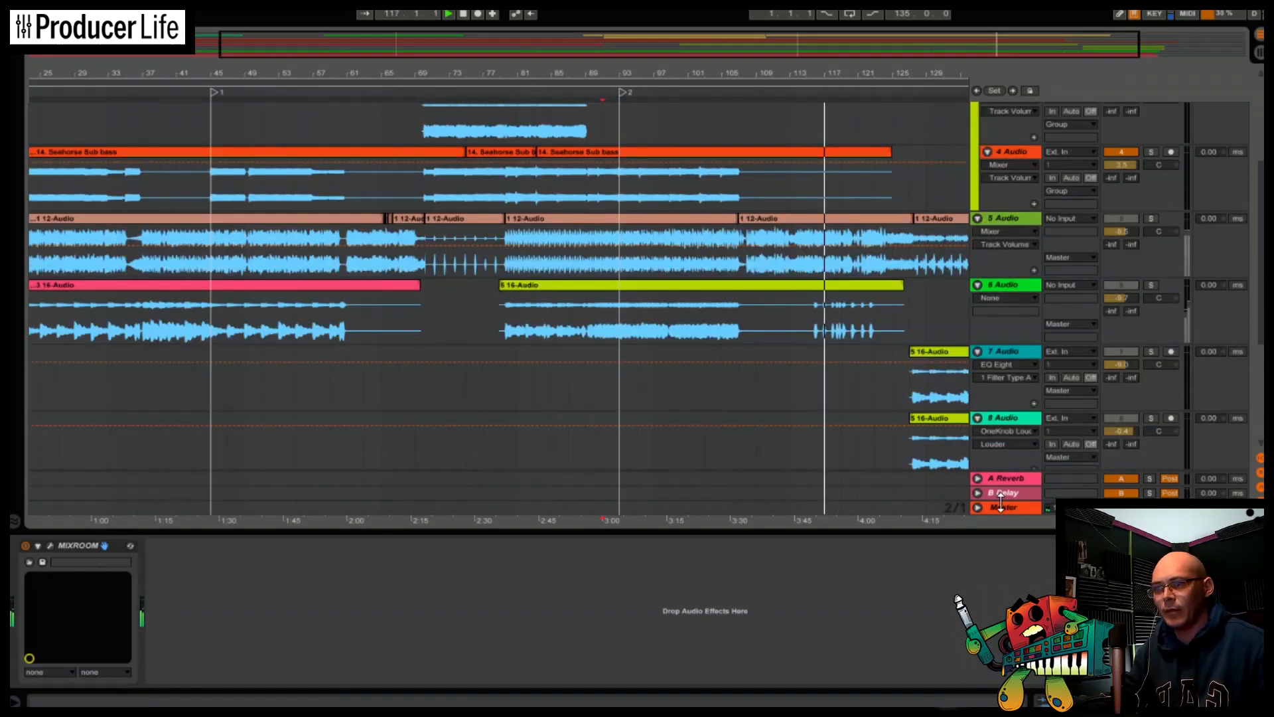
pyautogui.scroll(2, 875, 390)
pyautogui.scroll(3, 873, 383)
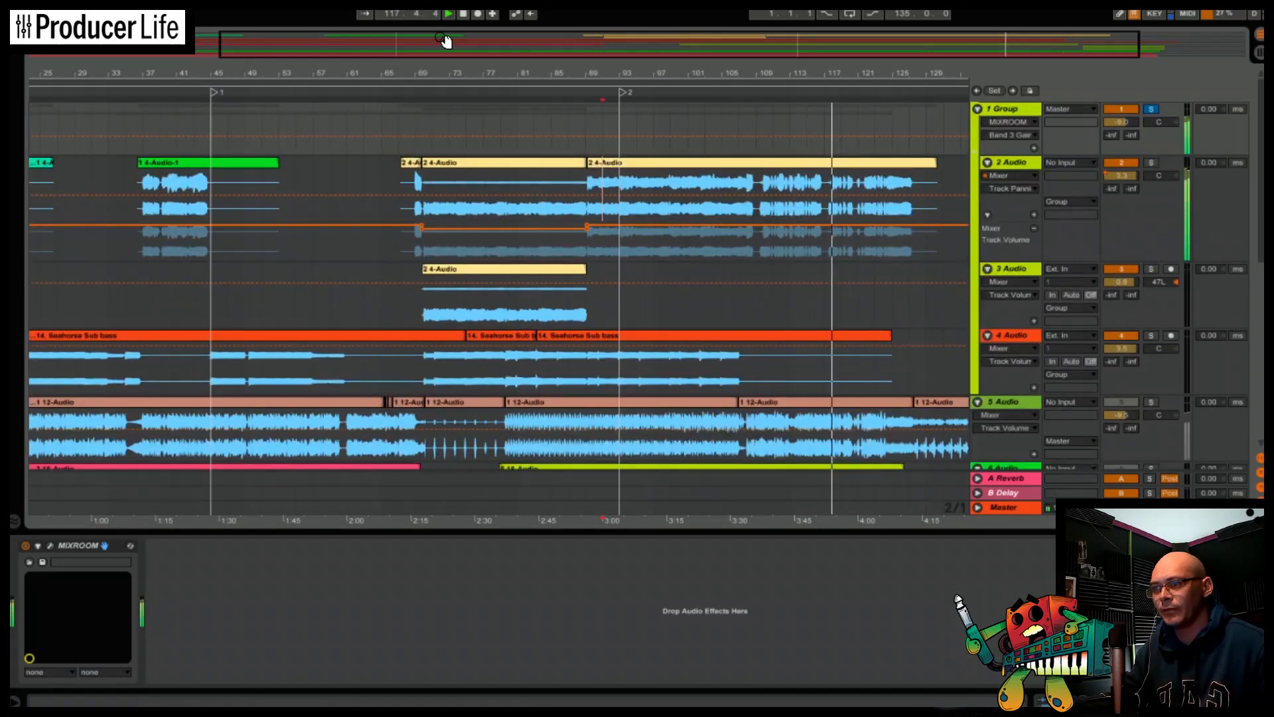
pyautogui.scroll(-10, 833, 282)
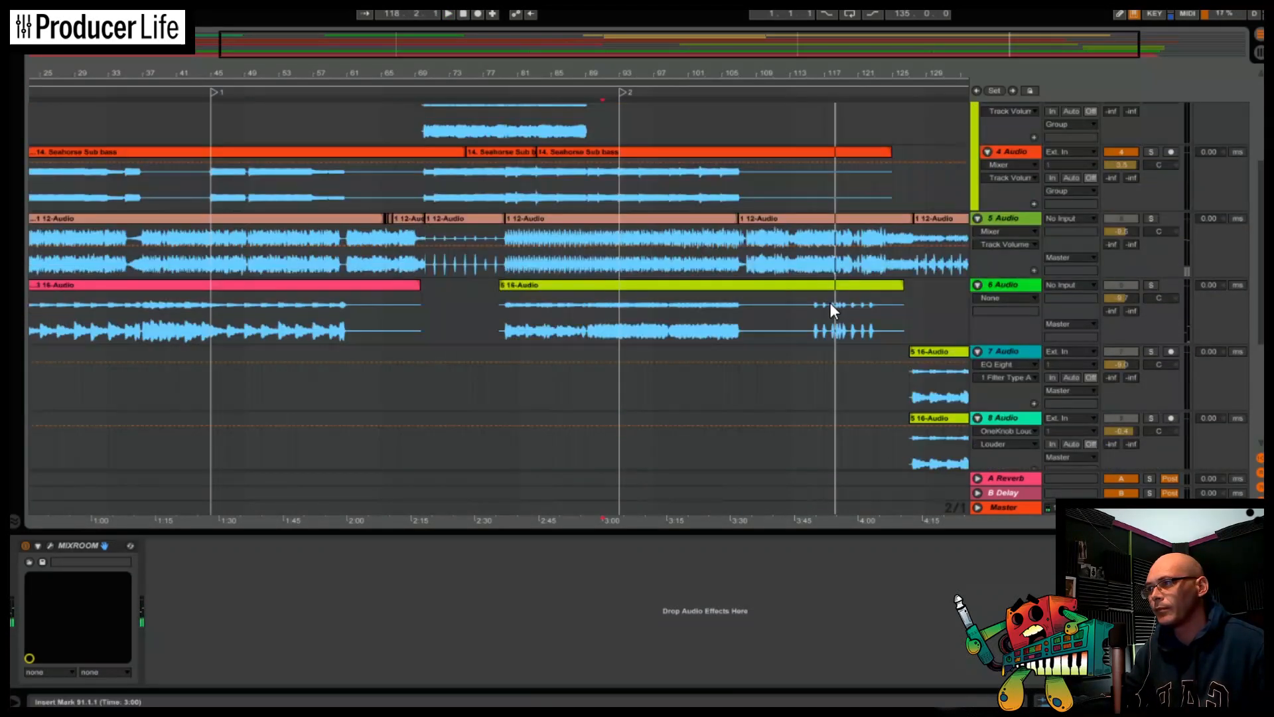
pyautogui.click(1151, 410)
pyautogui.click(1028, 508)
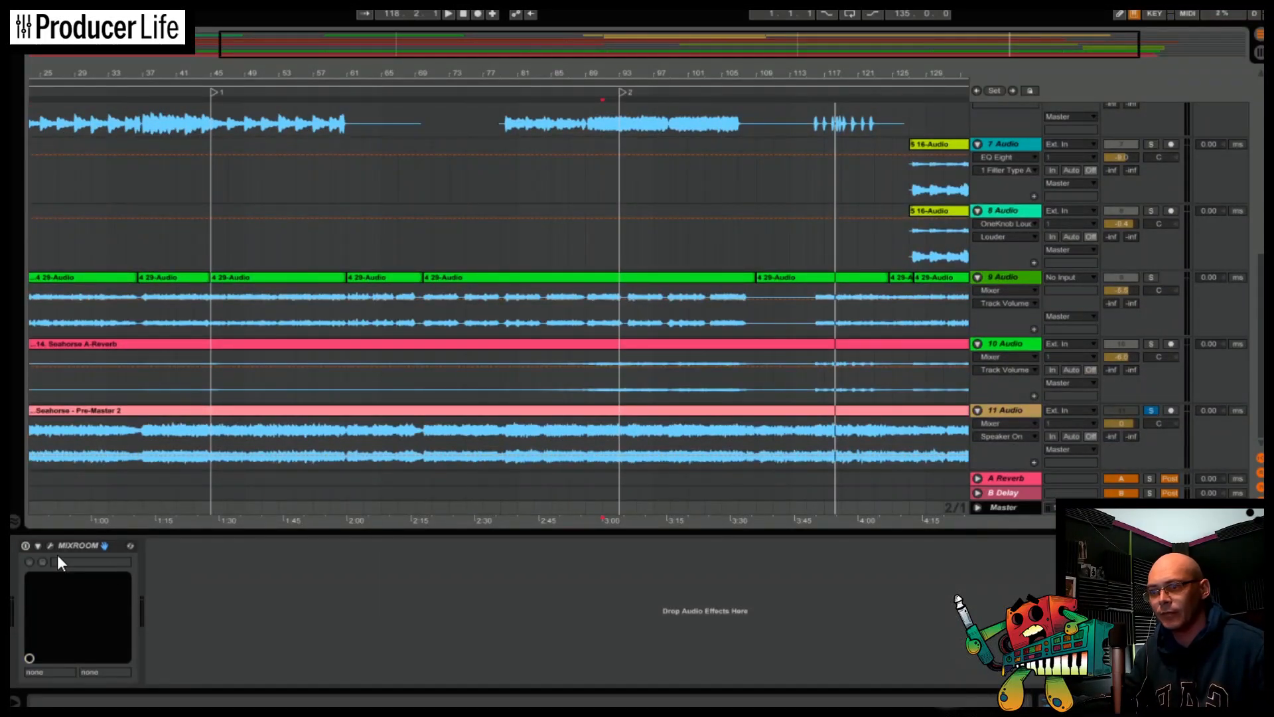
# Enable MIXROOM on the Master track, open its window beside the tracks, and start playback from locator 1.
pyautogui.click(26, 546)
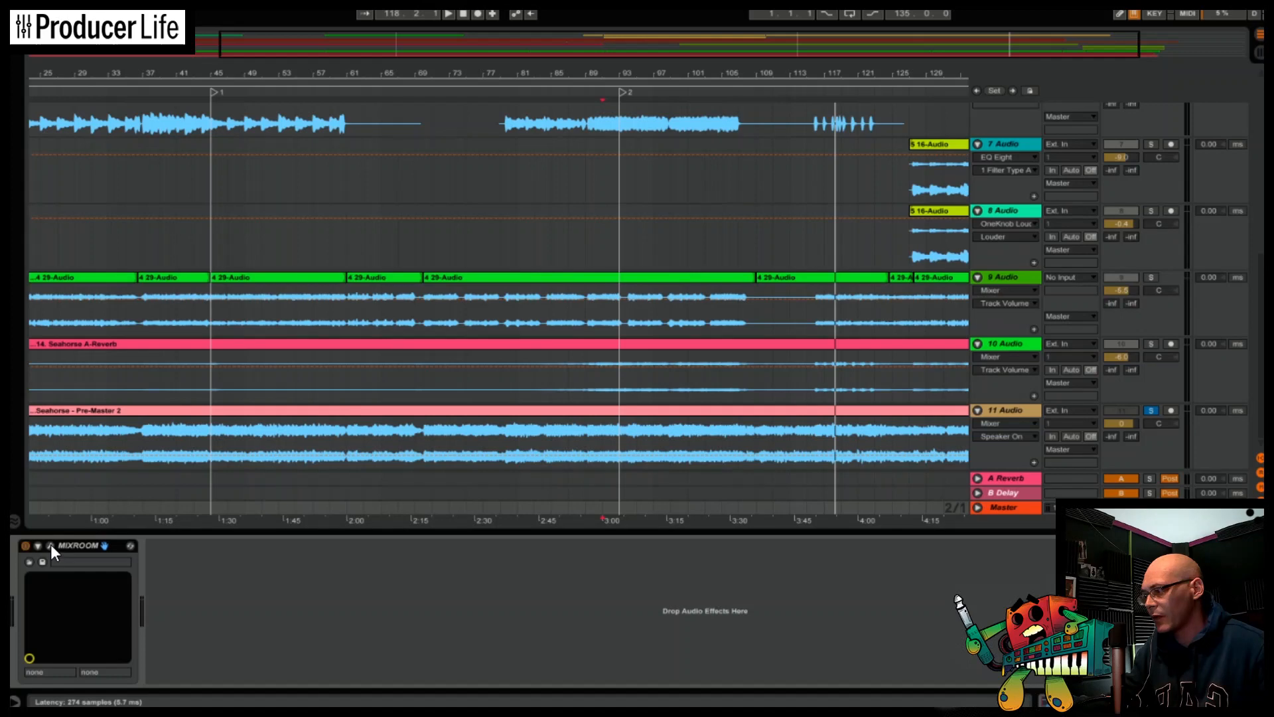
pyautogui.click(51, 545)
pyautogui.moveTo(648, 26); pyautogui.dragTo(850, 128)
pyautogui.click(215, 94)
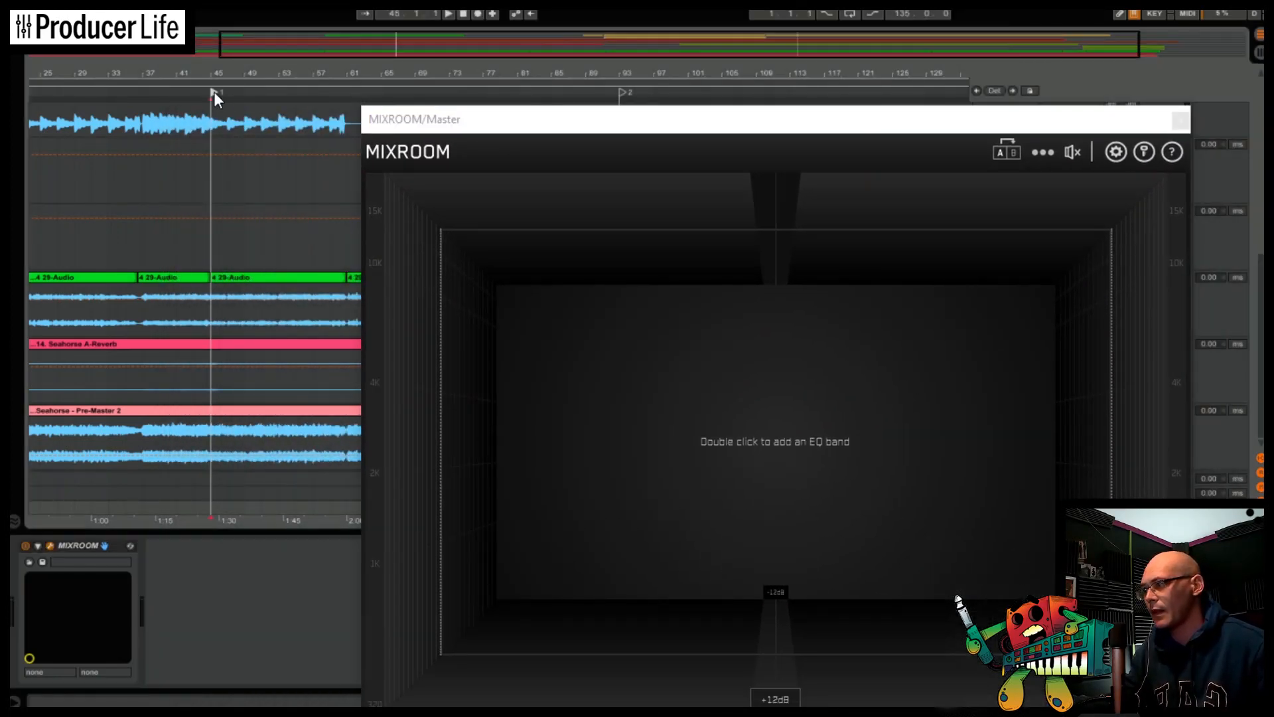
pyautogui.click(446, 18)
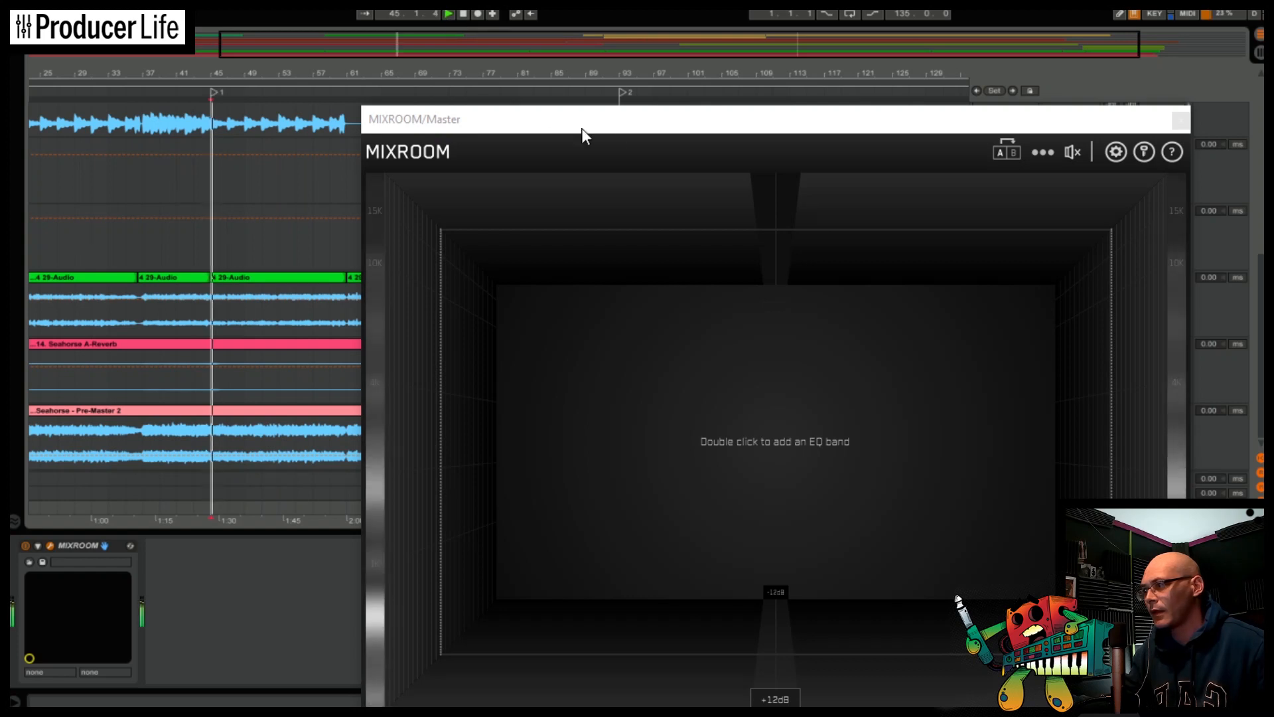
pyautogui.moveTo(623, 123); pyautogui.dragTo(451, 46)
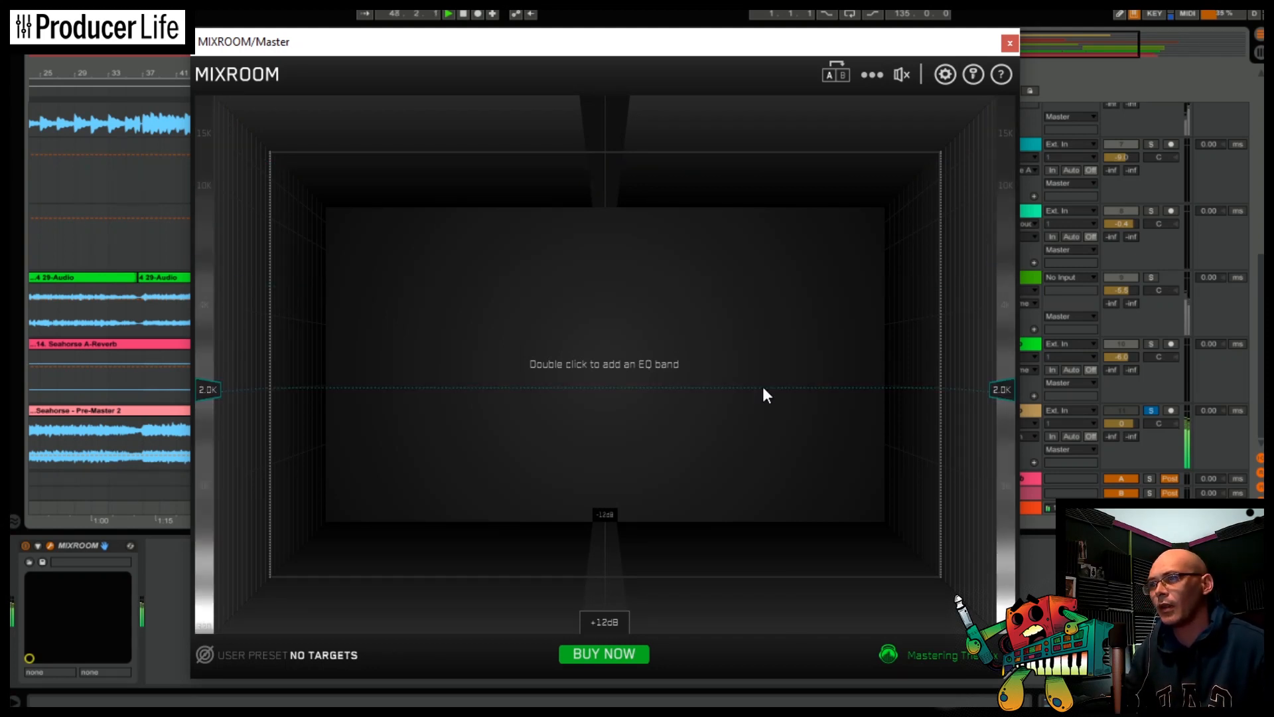
# Load the Hip Hop Pop Rap mix/master target preset and add smart bands based on it.
pyautogui.click(269, 652)
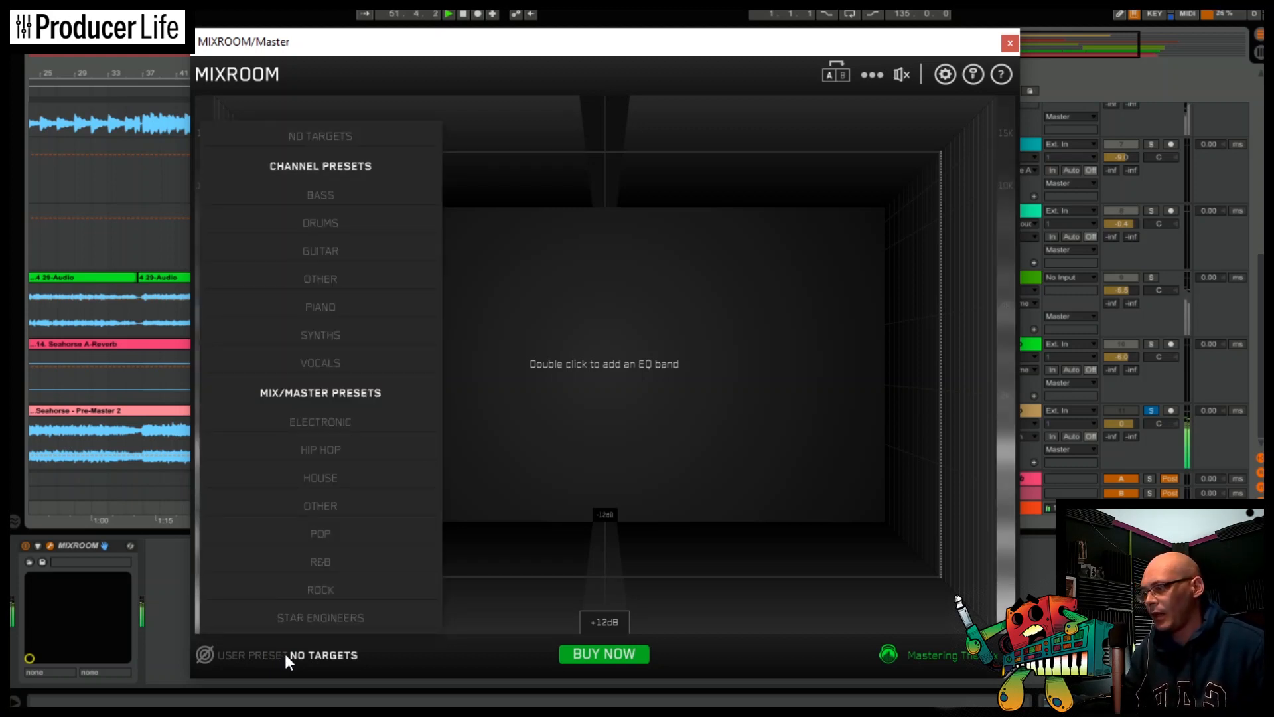
pyautogui.moveTo(332, 453)
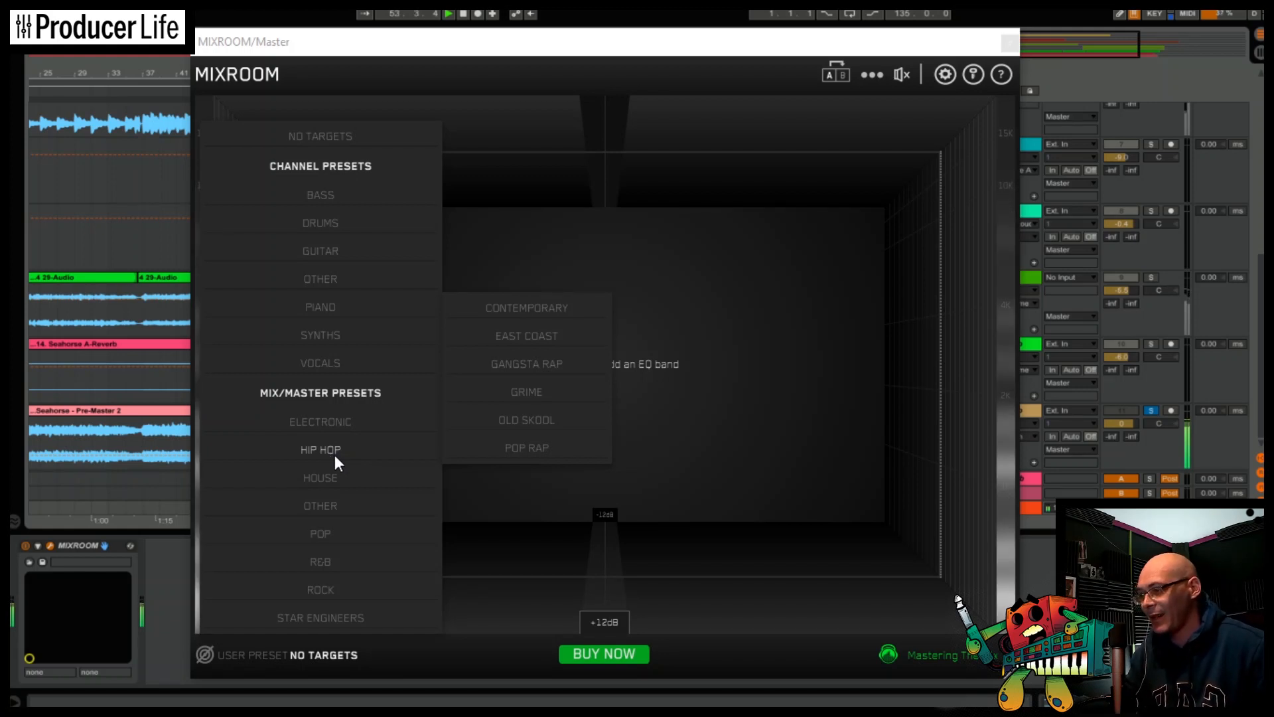
pyautogui.click(531, 448)
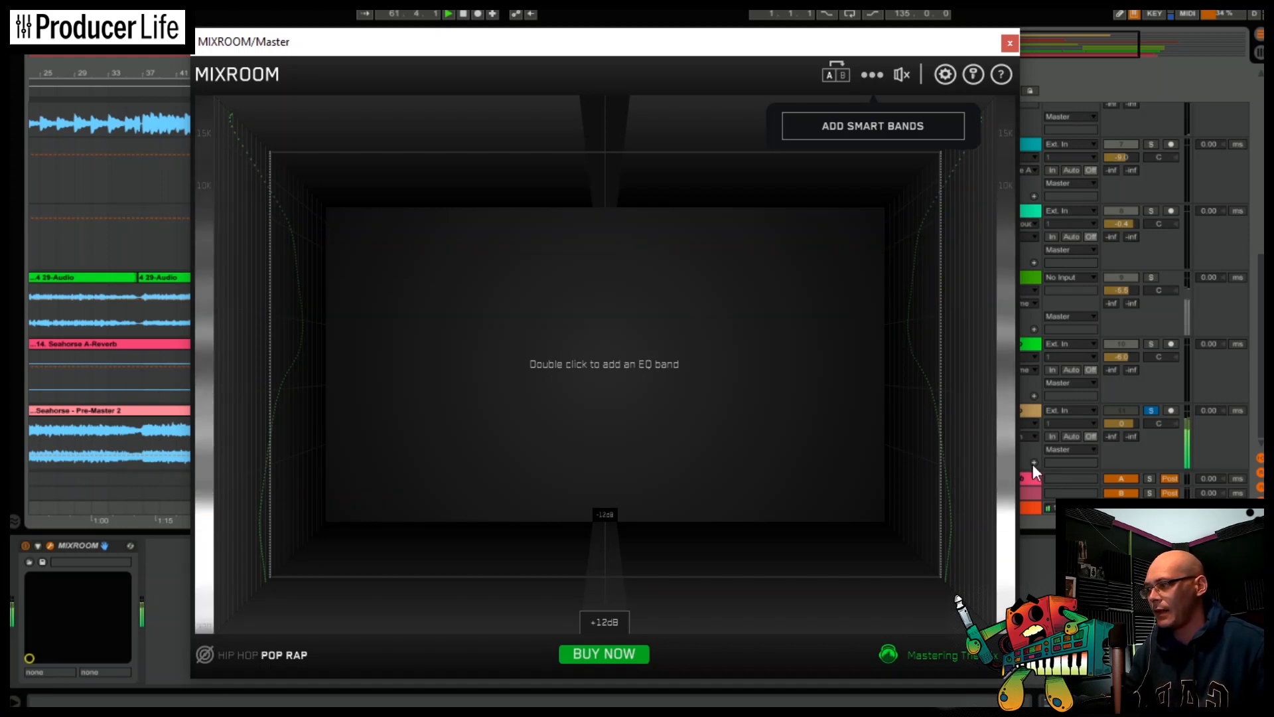
pyautogui.click(889, 132)
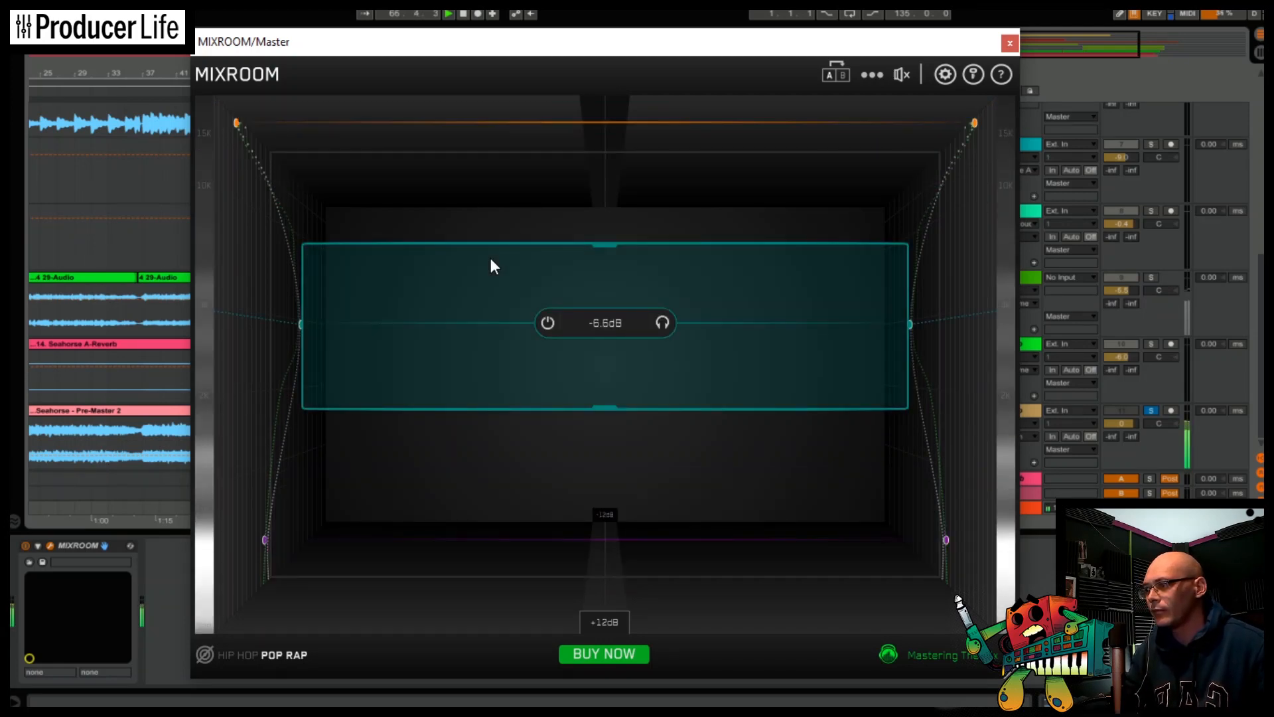
# Set the smart bands' gains to +6.9 dB for orange, -2.3 dB for teal and +1.2 dB for purple.
pyautogui.moveTo(338, 41); pyautogui.dragTo(346, 133)
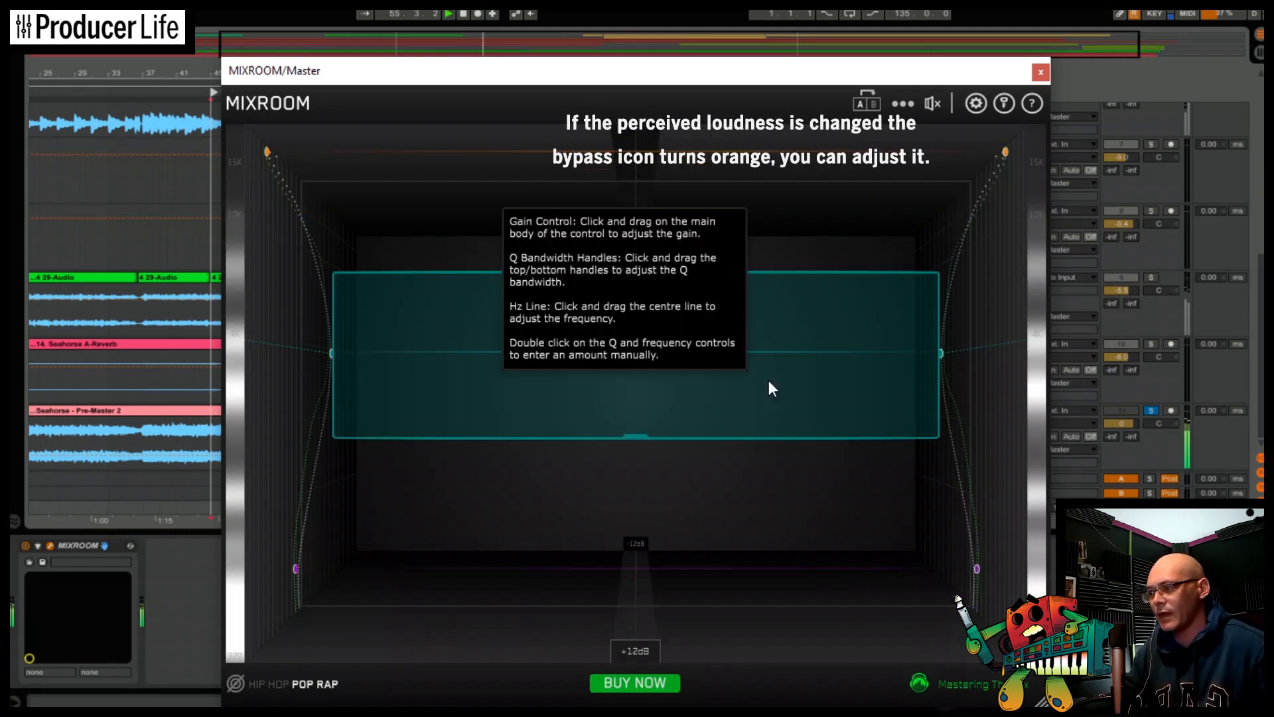
pyautogui.moveTo(768, 380); pyautogui.dragTo(780, 348)
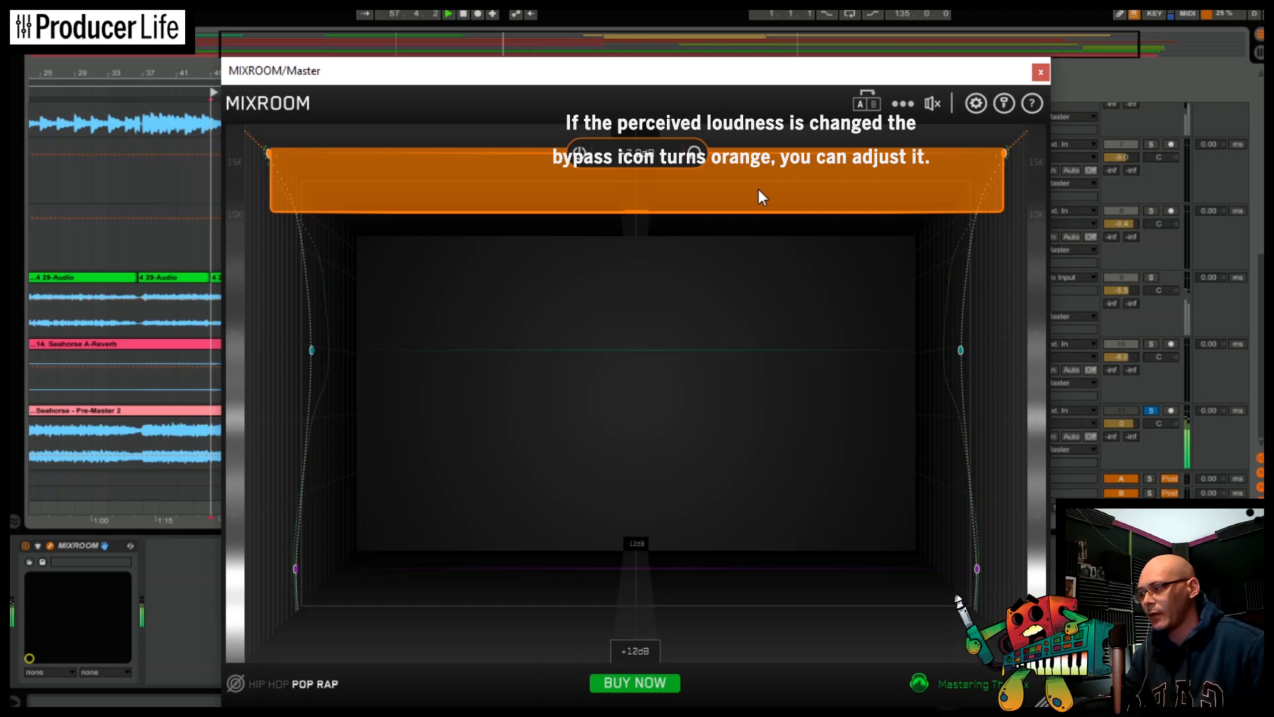
pyautogui.moveTo(769, 553); pyautogui.dragTo(782, 568)
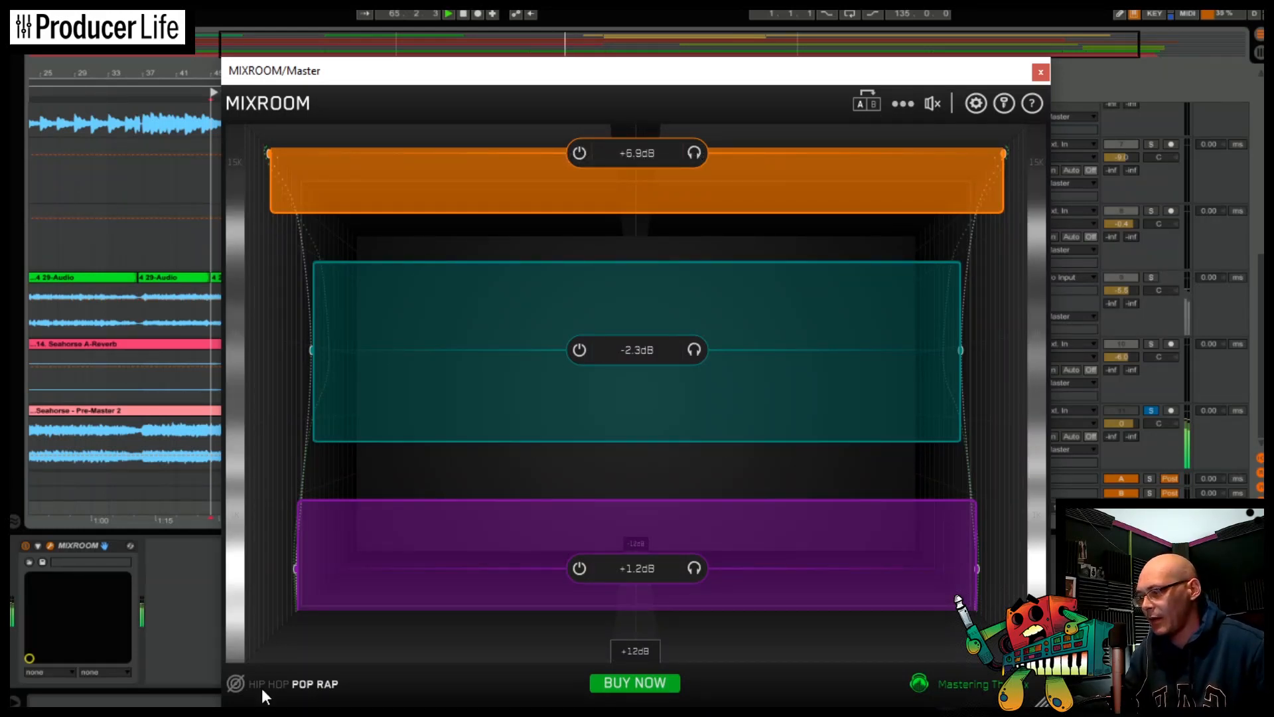
# Open the reference track analysis window and read its guidance on creating custom targets.
pyautogui.click(239, 682)
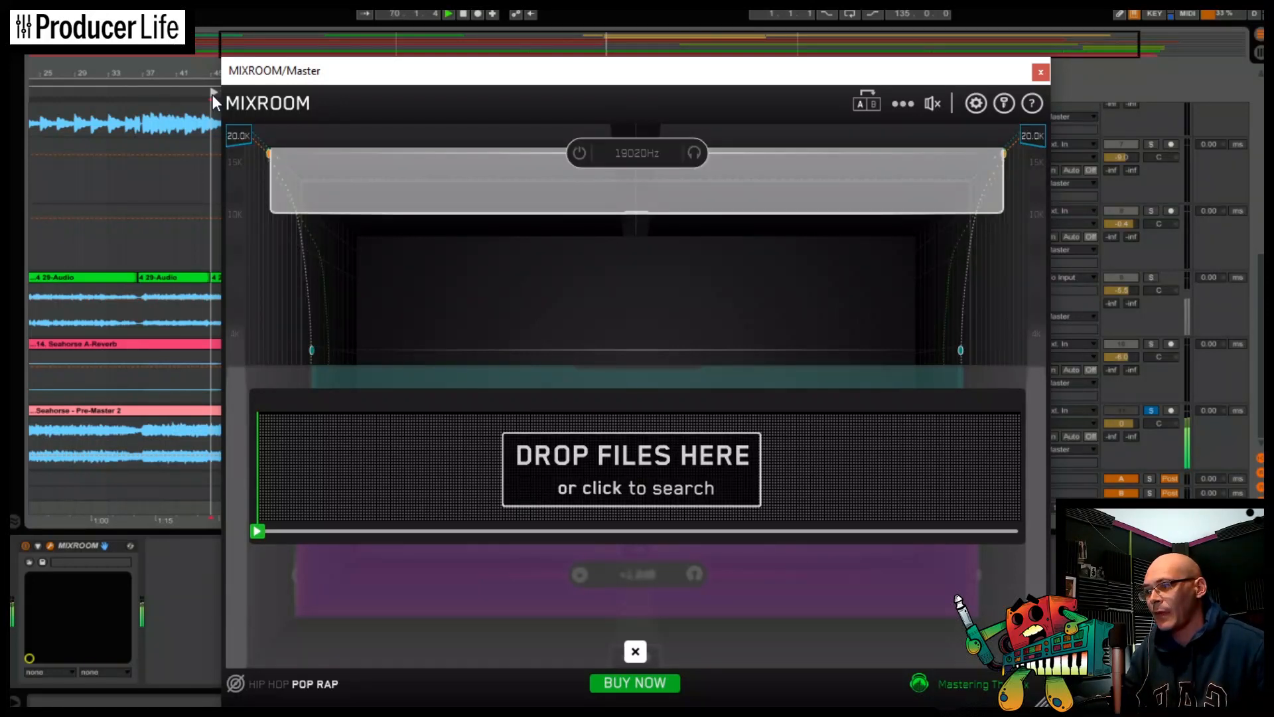
pyautogui.moveTo(793, 471)
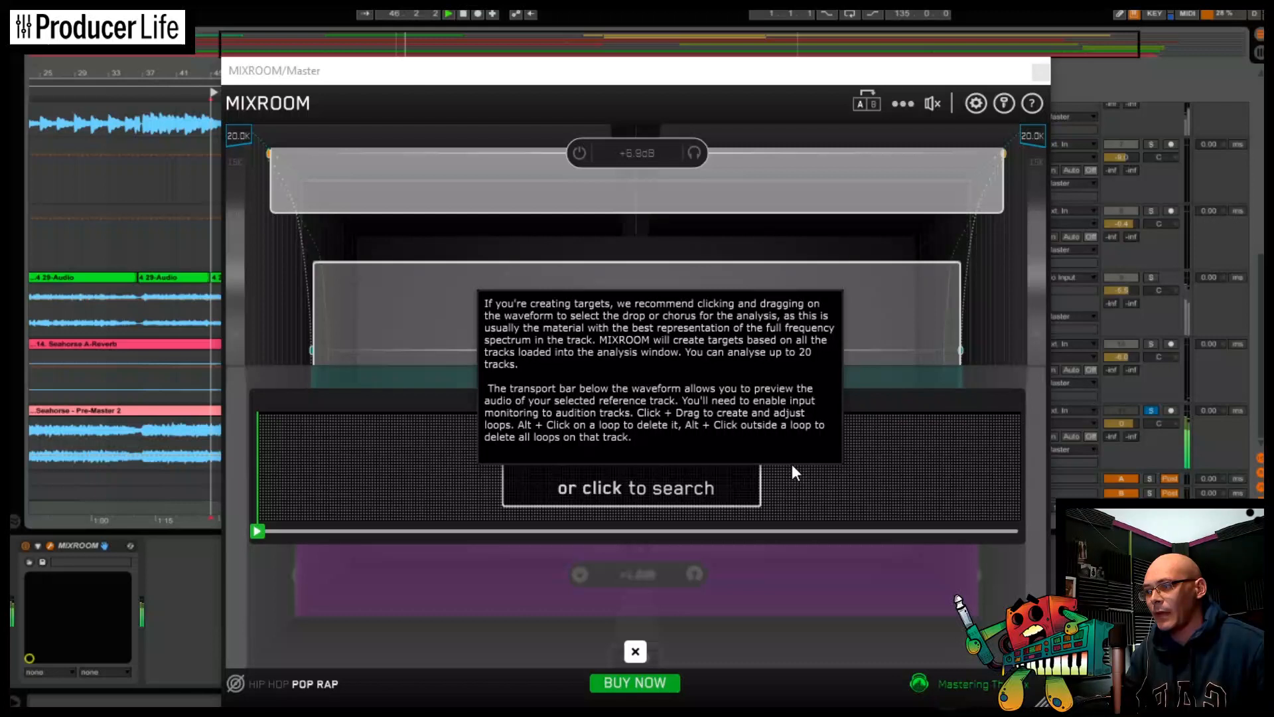